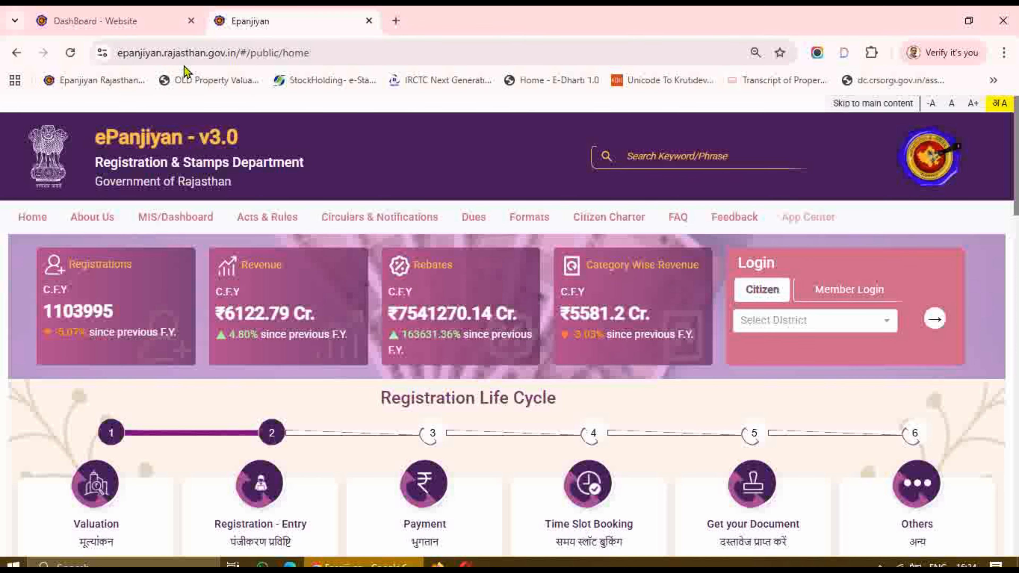
# Open the citizen login for the ALWAR district and go to its mobile number field
pyautogui.moveTo(316, 53); pyautogui.dragTo(104, 54)
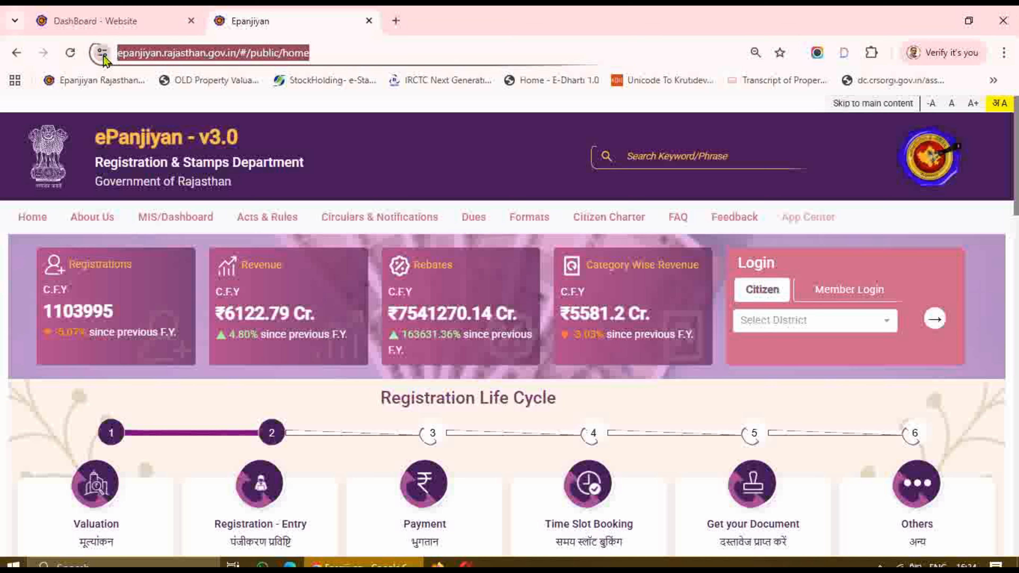
pyautogui.click(869, 334)
pyautogui.click(874, 322)
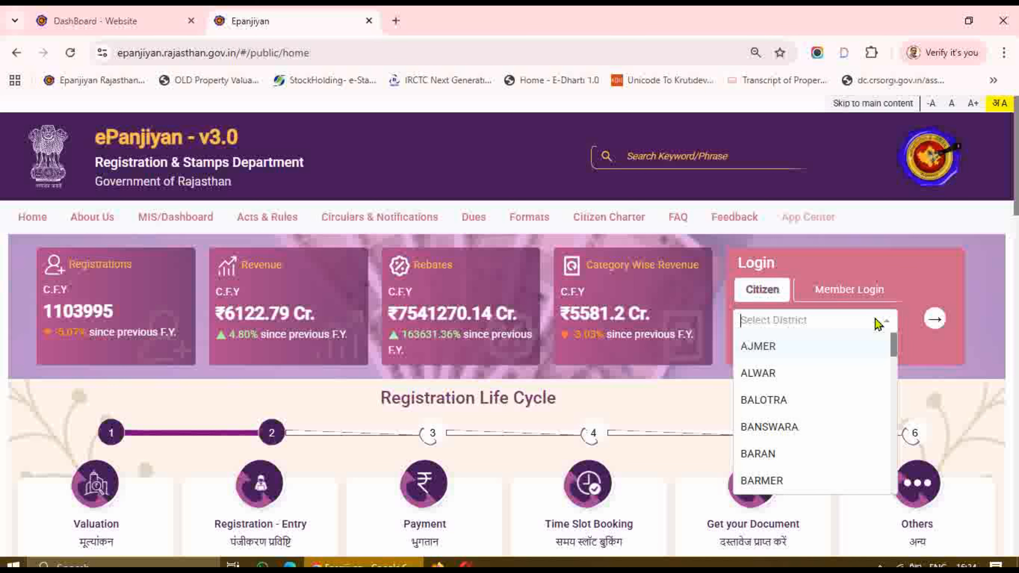
pyautogui.click(777, 377)
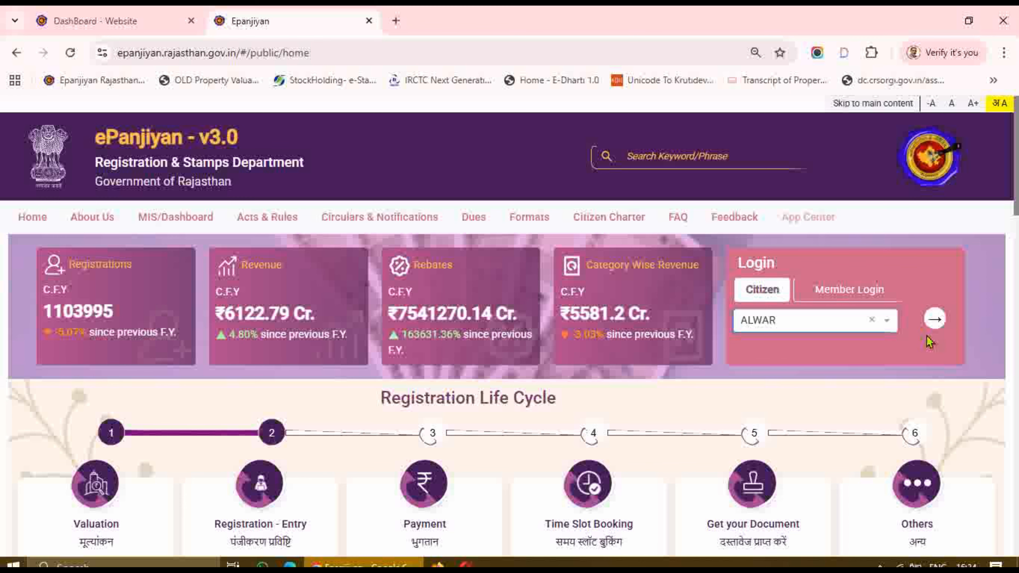
pyautogui.click(935, 320)
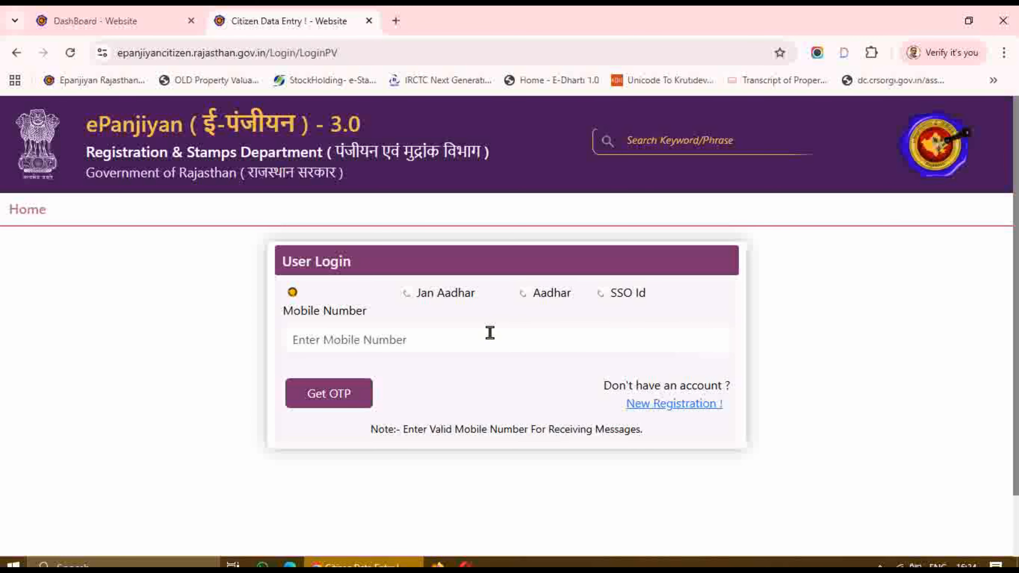
pyautogui.click(436, 339)
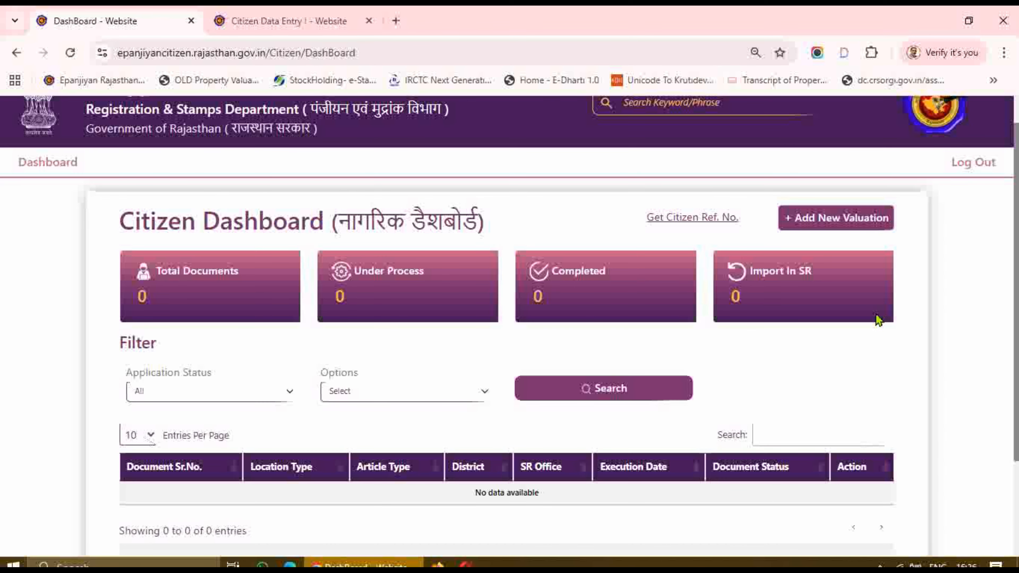
# Start a new property valuation from the citizen dashboard
pyautogui.scroll(-3, 744, 363)
pyautogui.scroll(4, 742, 361)
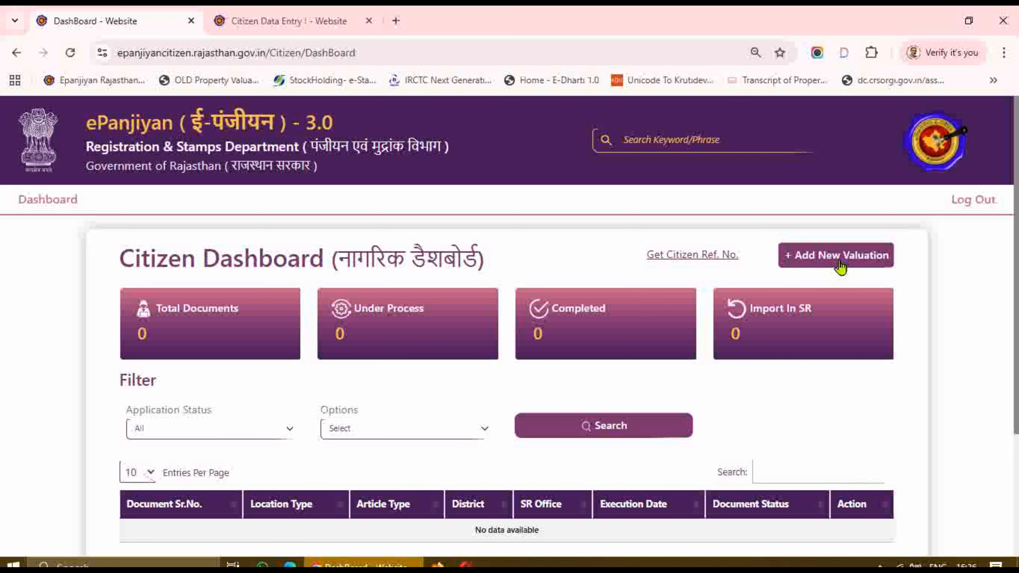
pyautogui.click(853, 259)
pyautogui.click(440, 425)
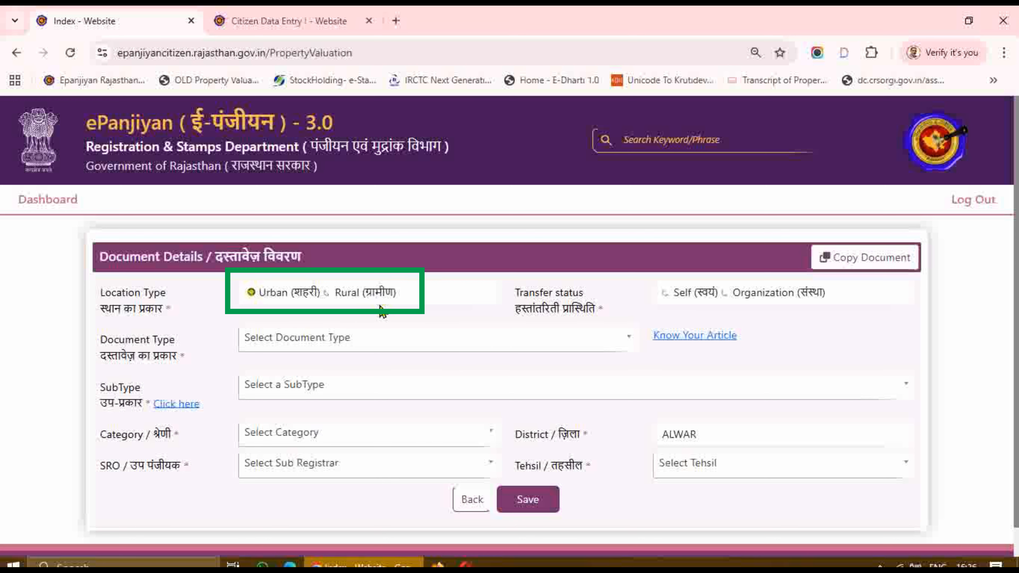
# Set the location type to Urban and the transfer status to Self with the पुरुष (GEN) option
pyautogui.click(329, 293)
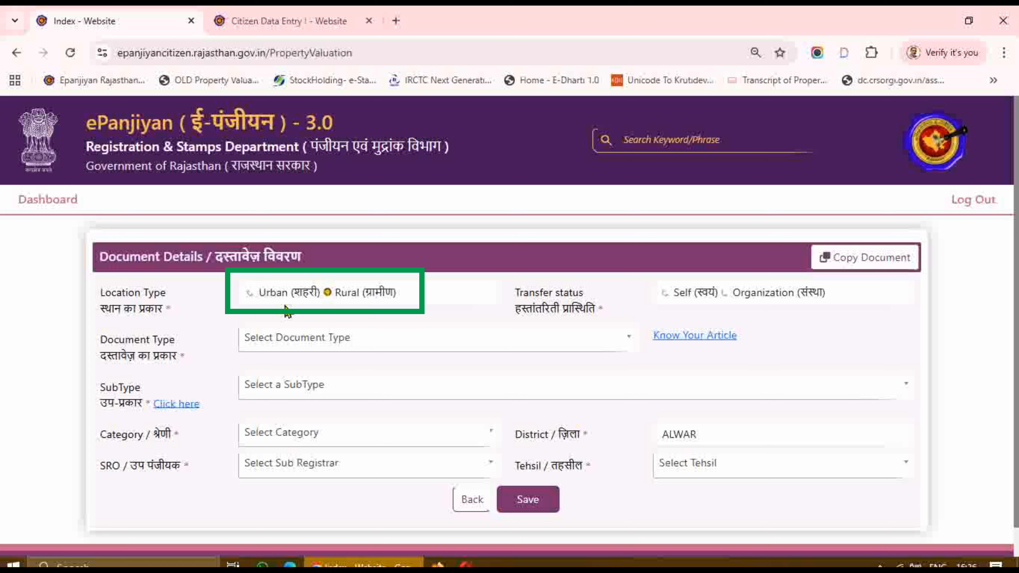
pyautogui.click(251, 293)
pyautogui.click(725, 293)
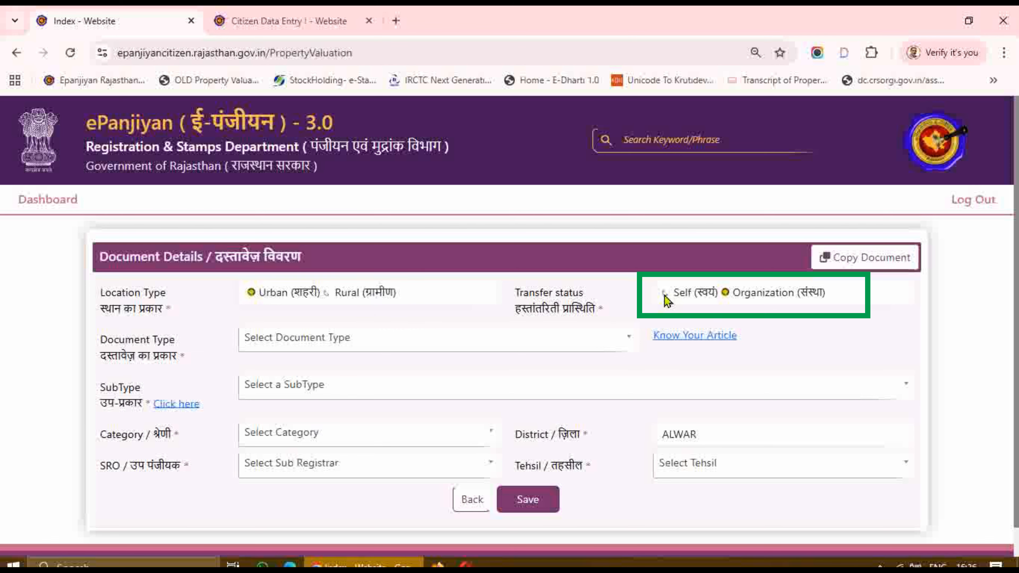
pyautogui.click(665, 295)
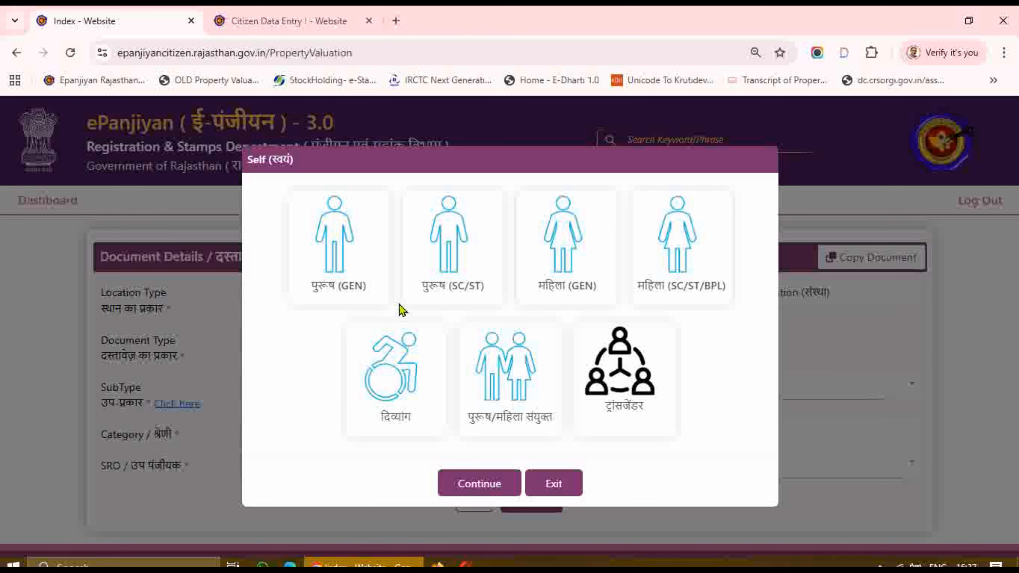
pyautogui.click(357, 271)
pyautogui.click(481, 483)
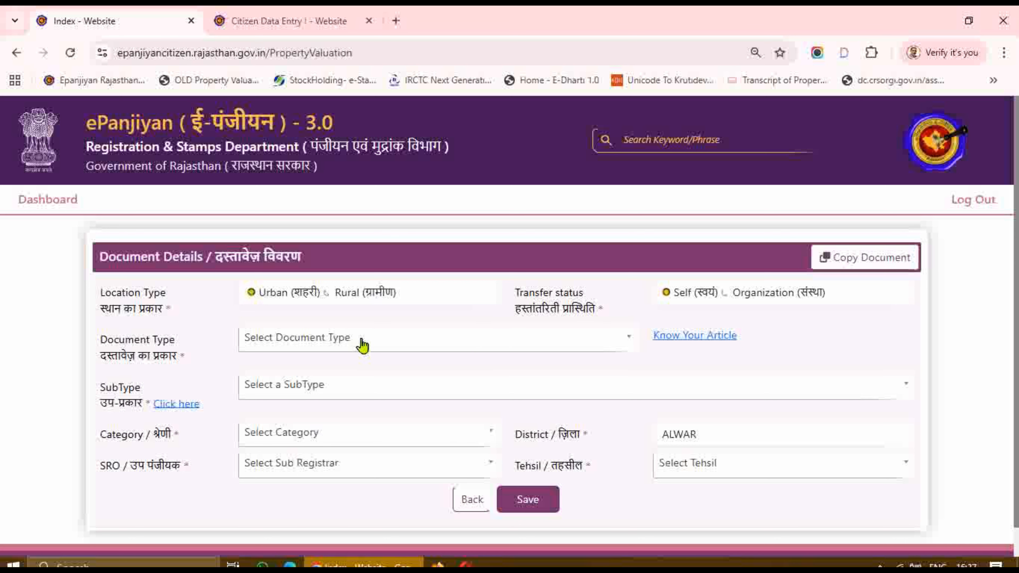
# Set the document type to Lease Deed
pyautogui.click(433, 345)
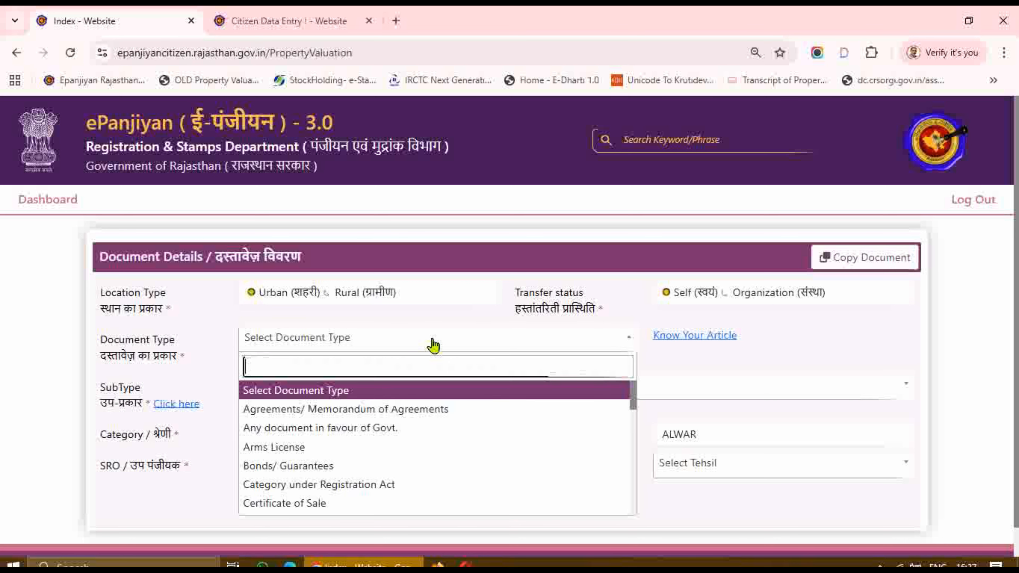
pyautogui.write('l')
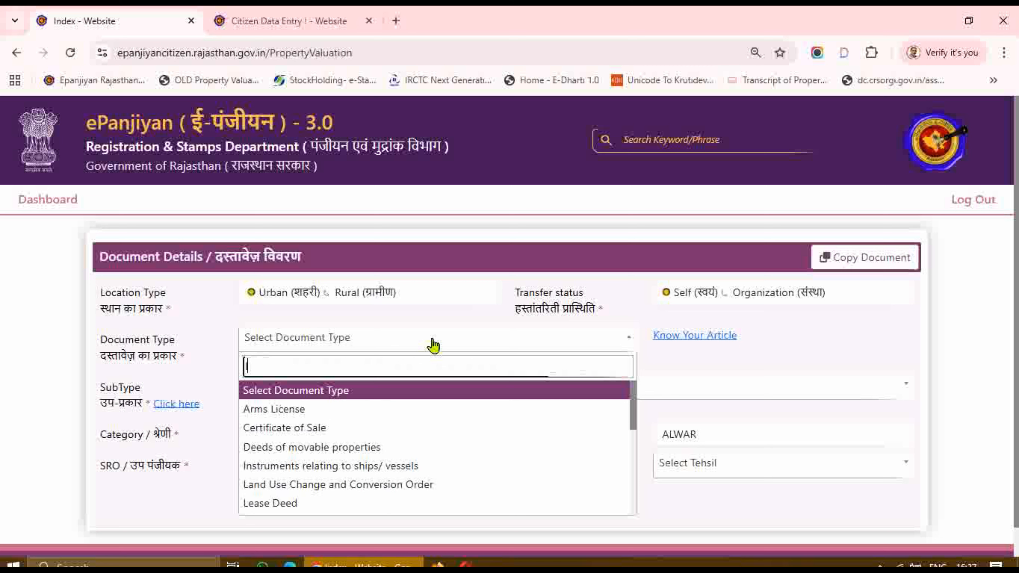
pyautogui.write('ease deed')
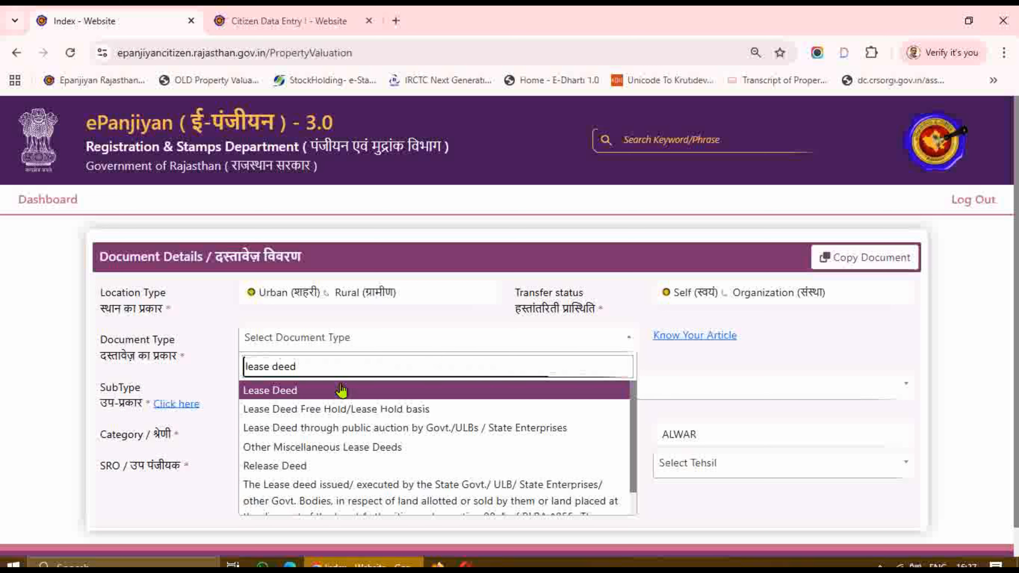
pyautogui.click(309, 395)
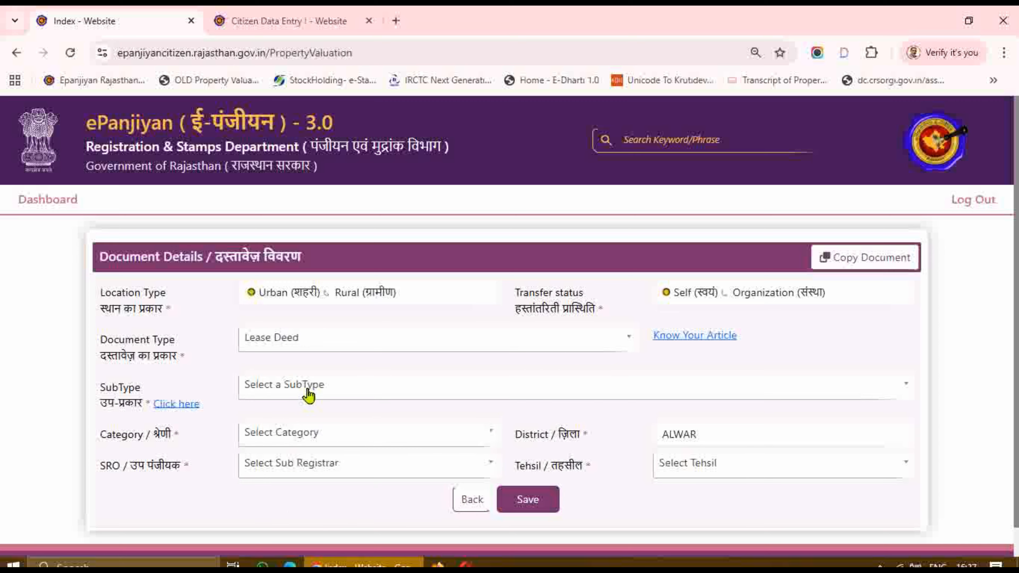
# Set the subtype to Lease Deed (Rent Deed) between private parties, (i) Lease deed period less than 1 year to 30 years
pyautogui.scroll(-1, 317, 360)
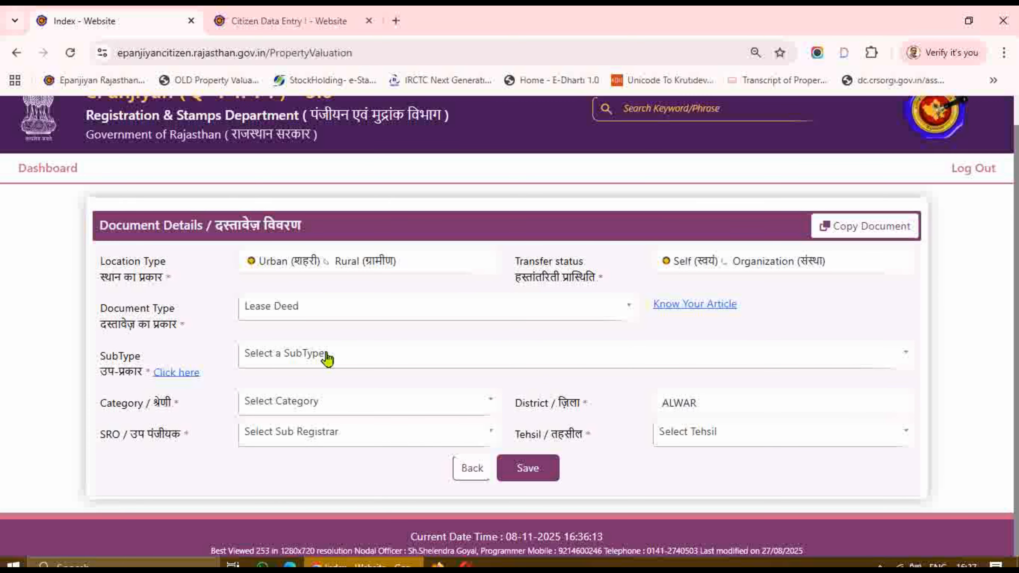
pyautogui.click(315, 357)
pyautogui.click(297, 364)
pyautogui.click(297, 363)
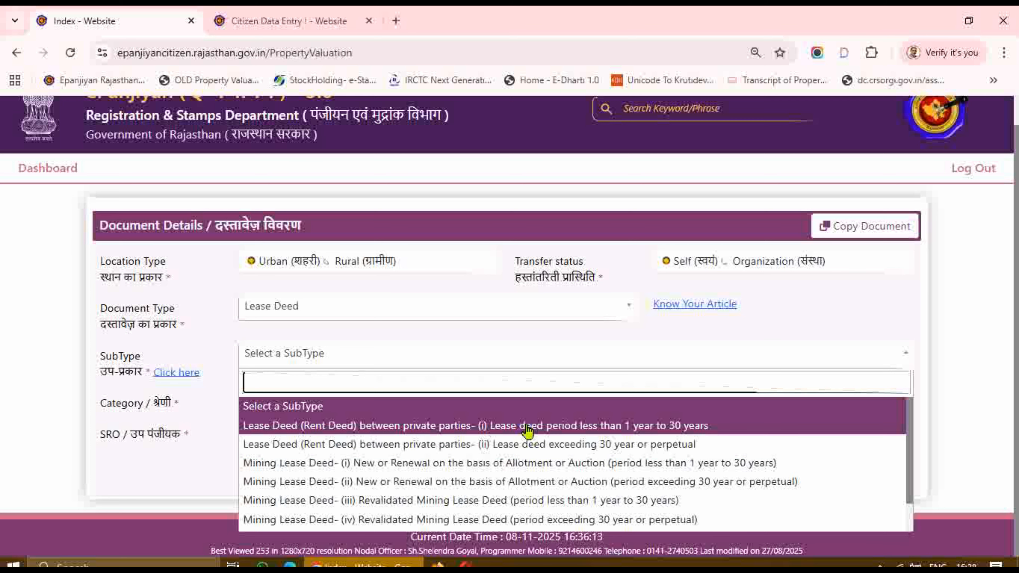
pyautogui.click(468, 432)
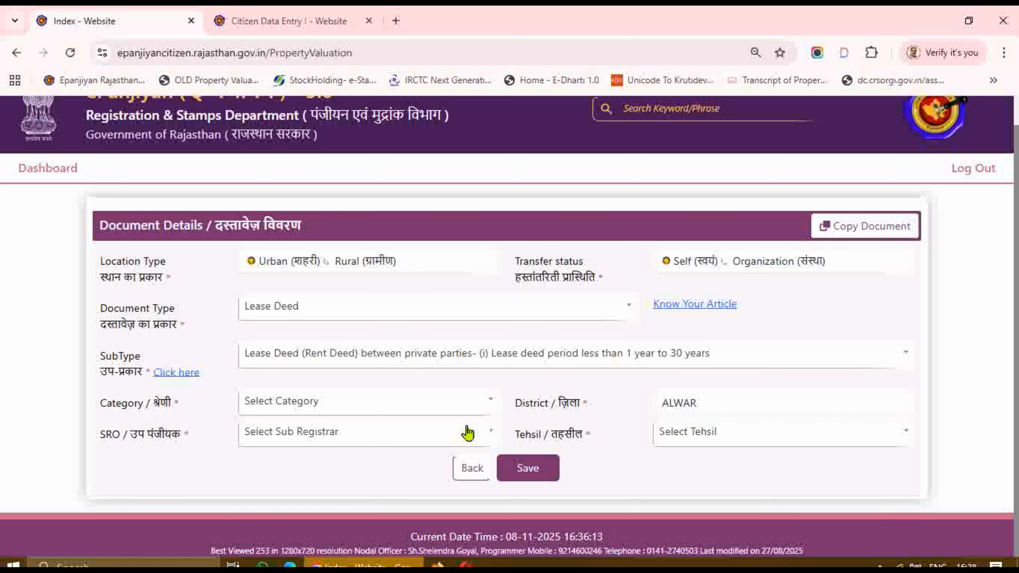
# Set the category to General and the sub registrar office to ALWAR-I
pyautogui.click(421, 403)
pyautogui.click(314, 510)
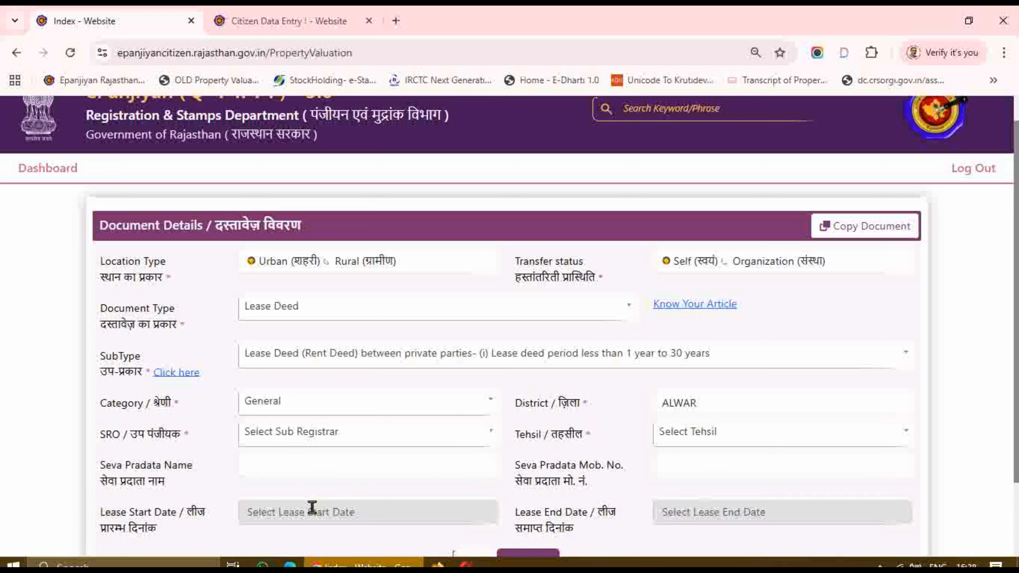
pyautogui.scroll(-2, 735, 402)
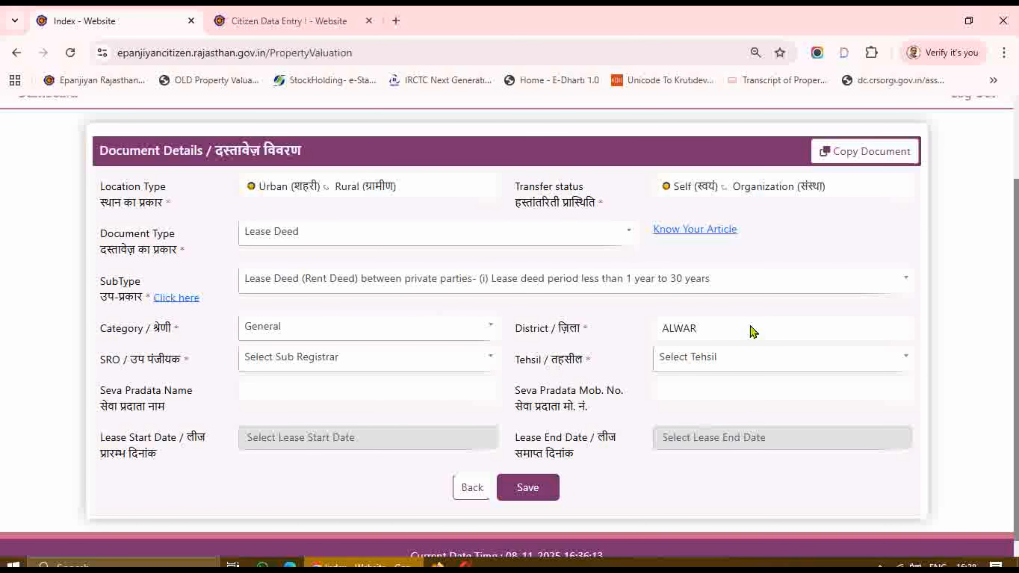
pyautogui.click(378, 361)
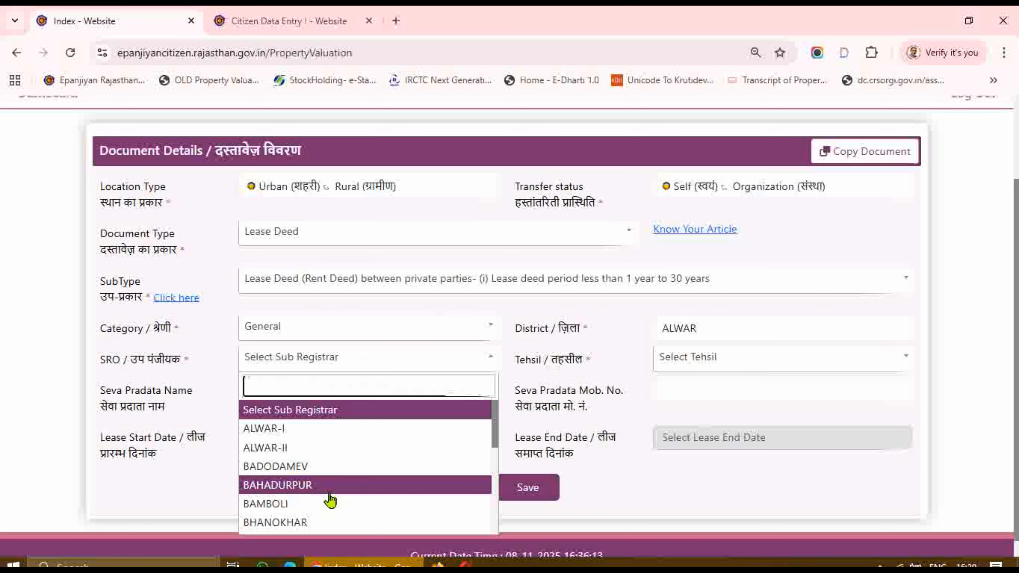
pyautogui.click(324, 430)
# Set the tehsil to ALWAR and the land type to Residential
pyautogui.click(746, 364)
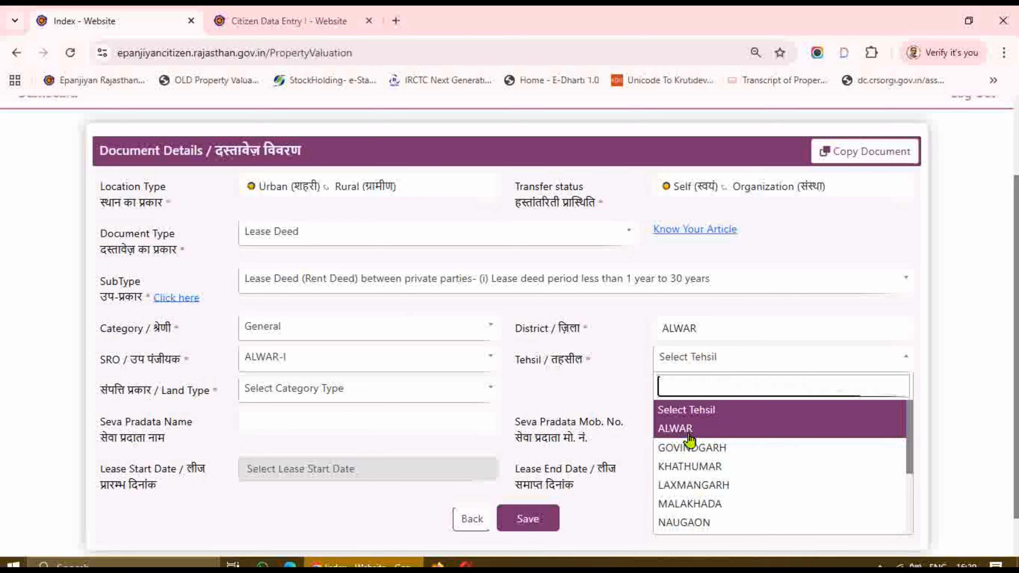
pyautogui.click(682, 428)
pyautogui.click(379, 388)
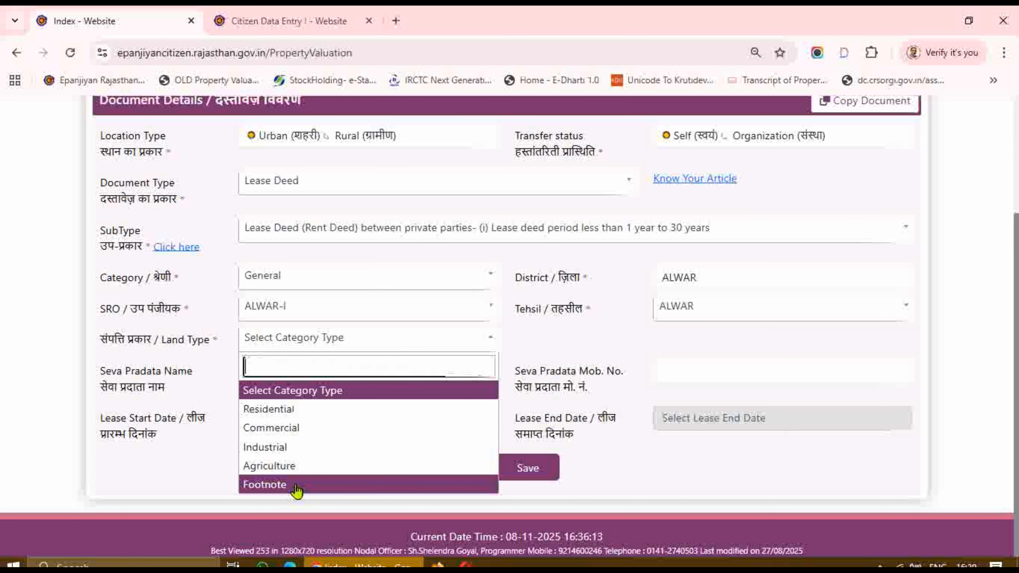
pyautogui.click(285, 413)
# Enter "self" as the Seva Pradata name and fill in the Seva Pradata mobile number
pyautogui.click(370, 373)
pyautogui.write('se')
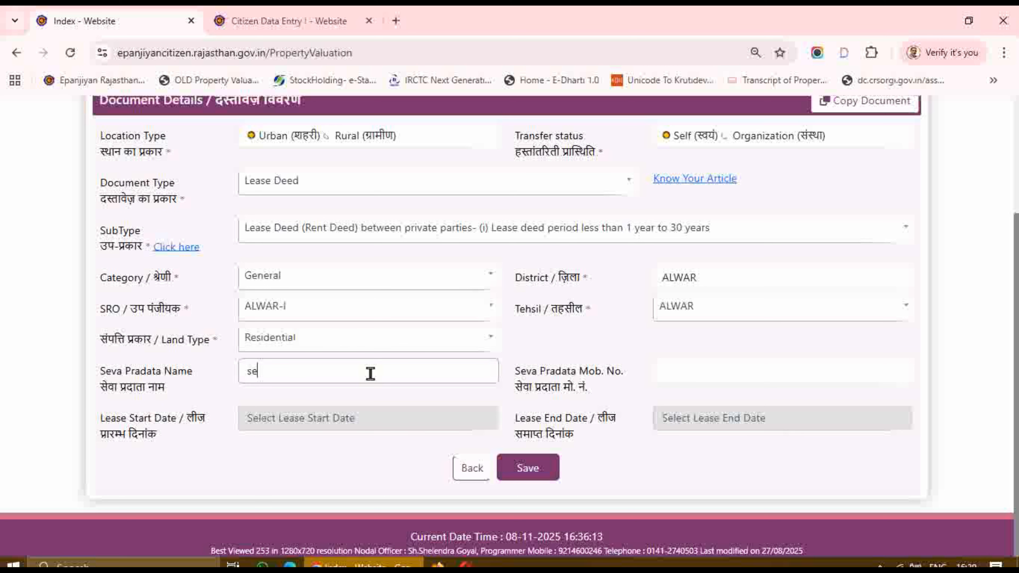
pyautogui.write('lf')
pyautogui.press('Tab')
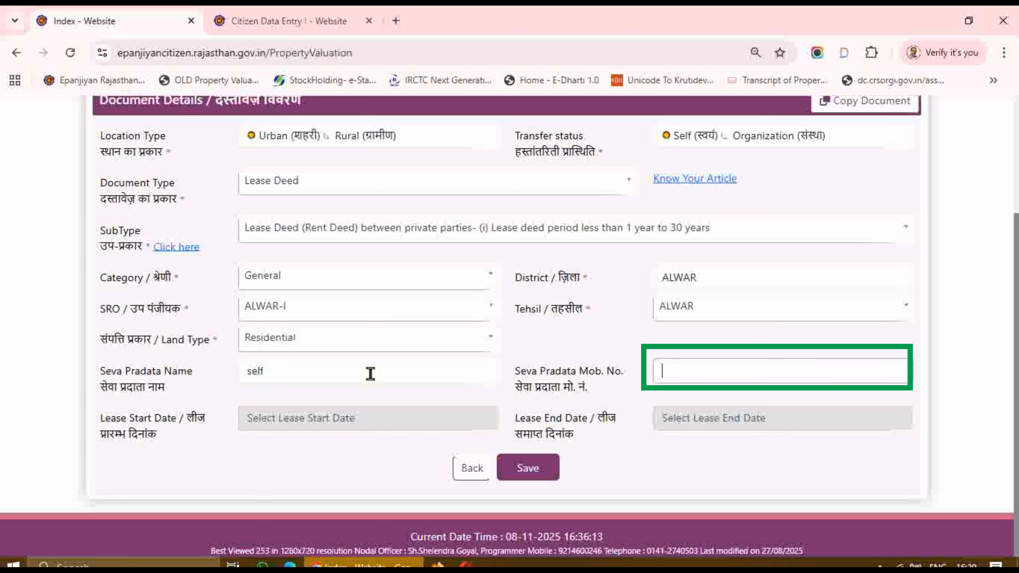
pyautogui.write('99999999')
pyautogui.press('Tab')
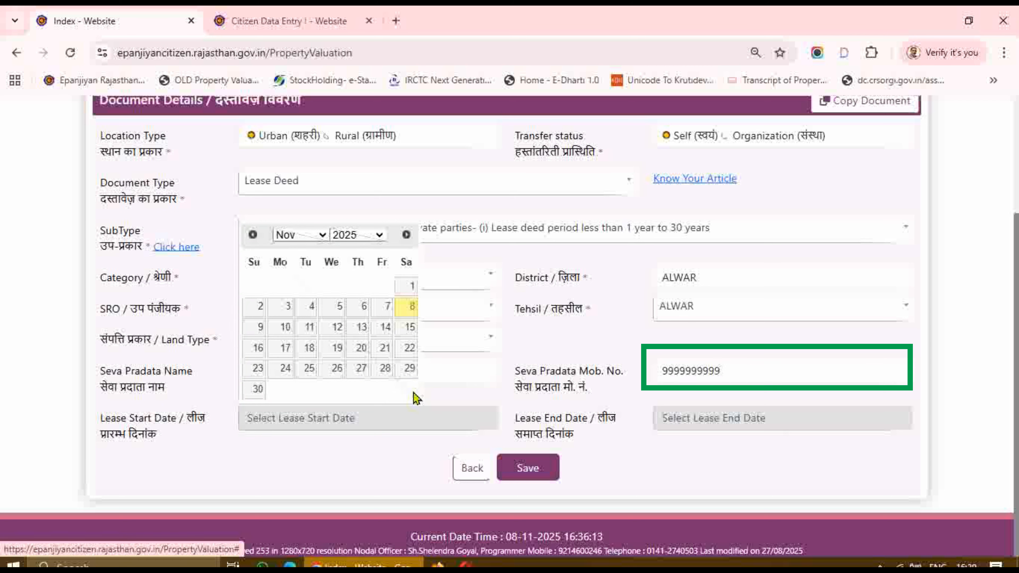
pyautogui.click(675, 450)
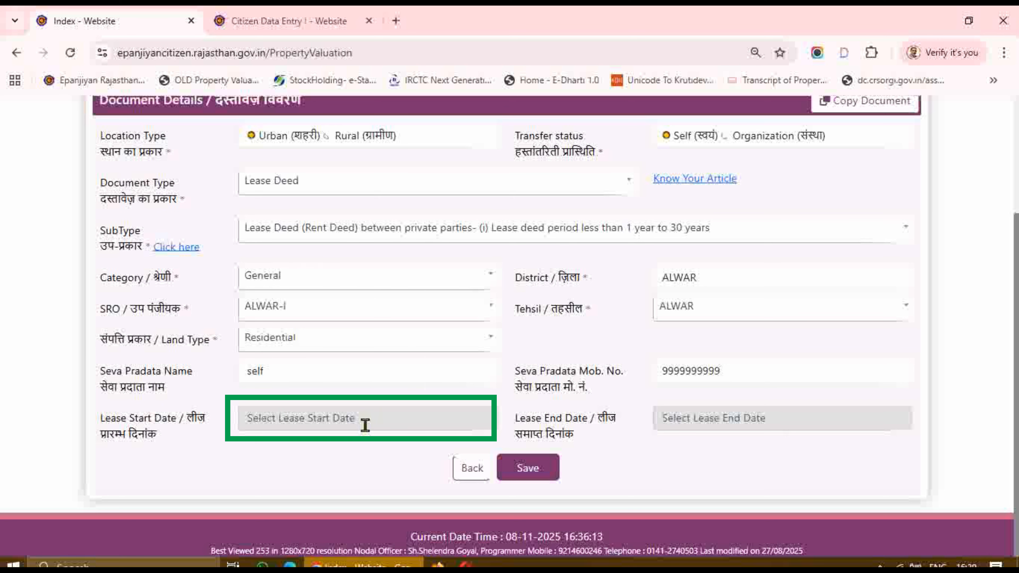
# Set the lease start date to 01-11-2025 and the end date to 31-10-2030, and save the document details
pyautogui.click(373, 416)
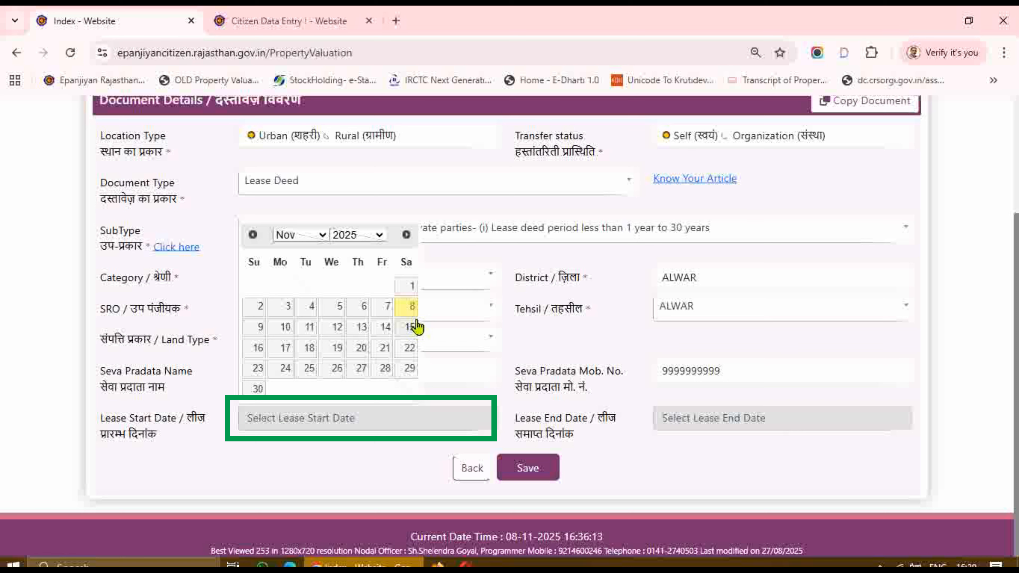
pyautogui.click(412, 286)
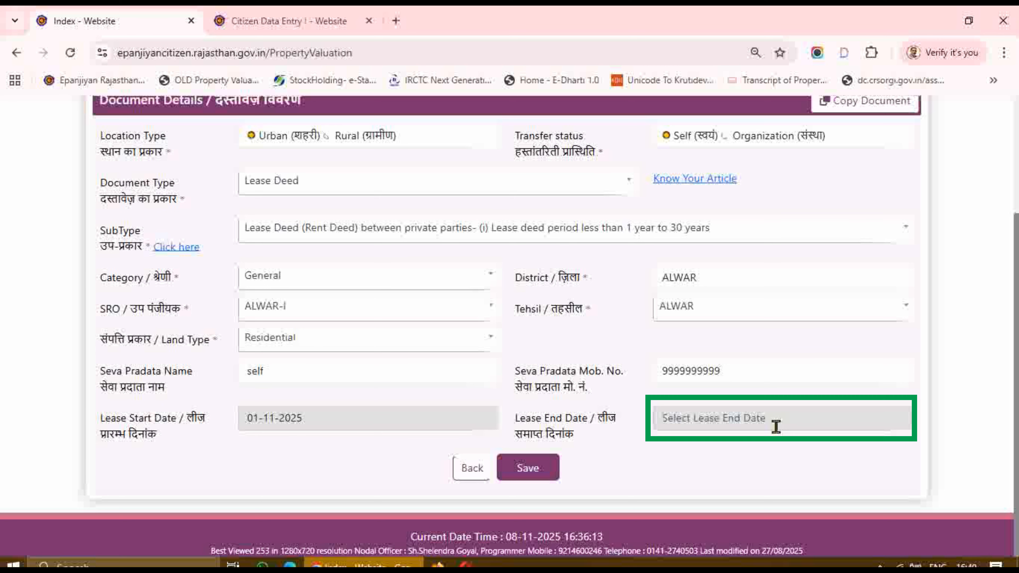
pyautogui.click(806, 425)
pyautogui.click(772, 235)
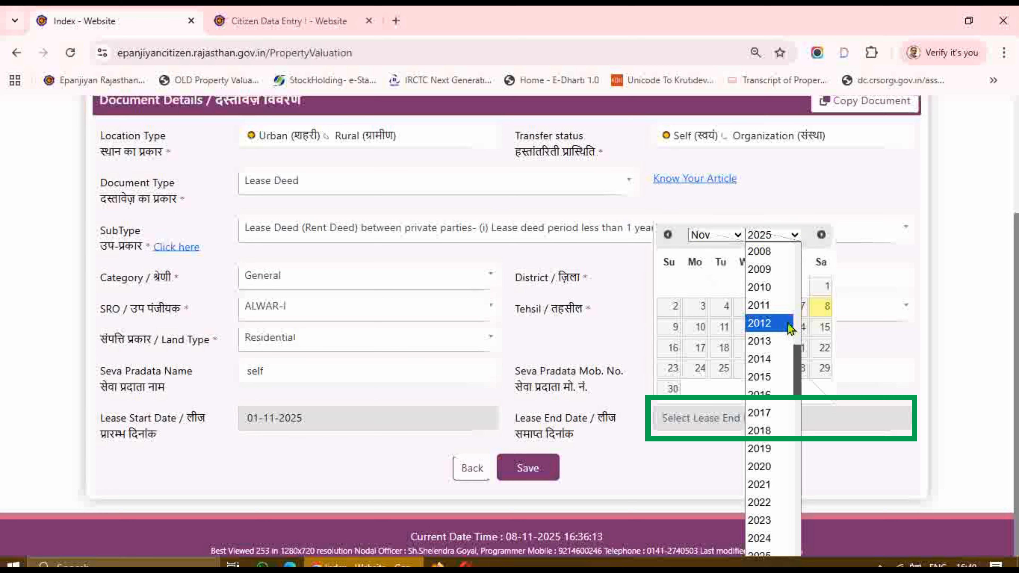
pyautogui.scroll(-3, 771, 418)
pyautogui.click(765, 494)
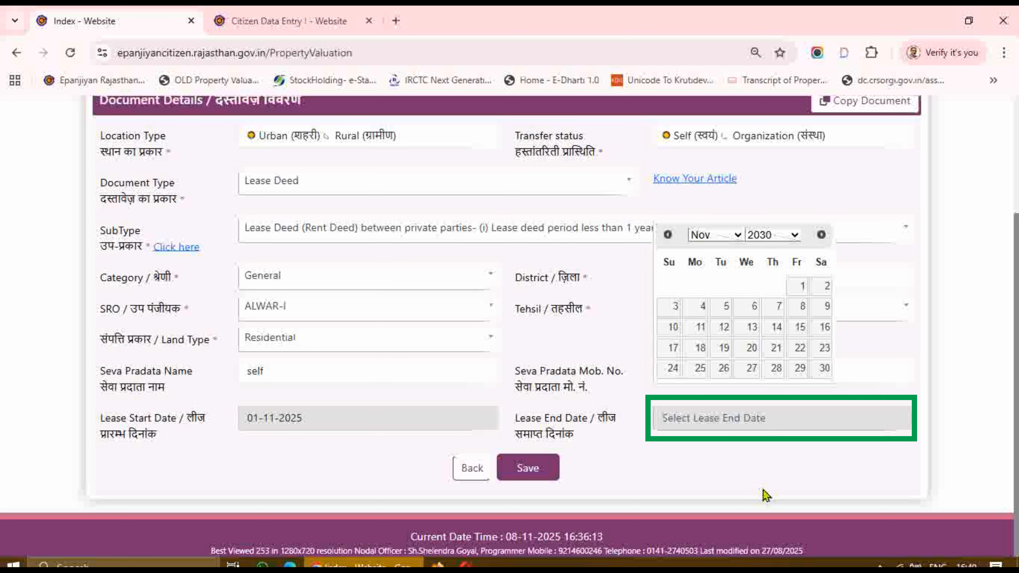
pyautogui.click(738, 236)
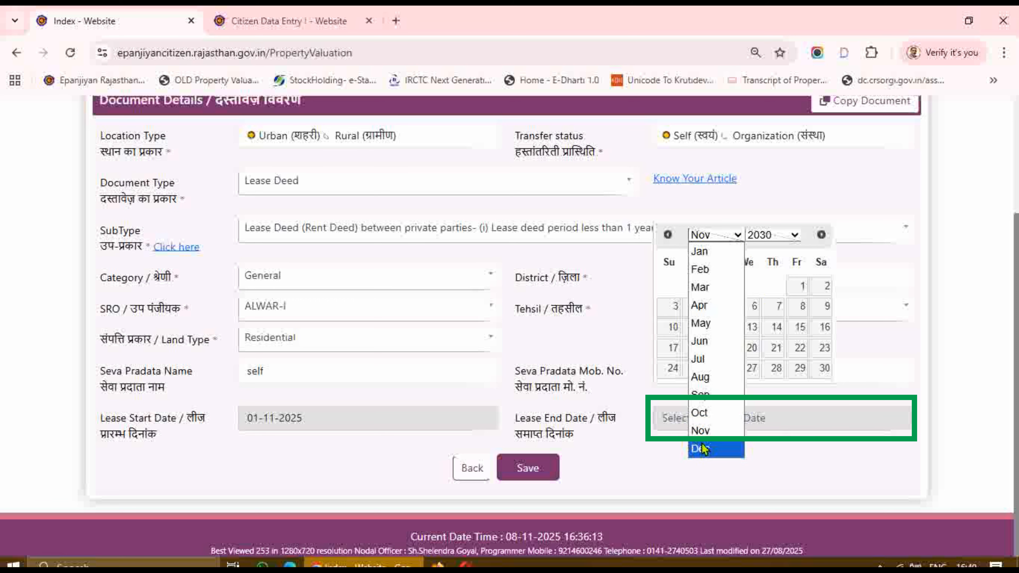
pyautogui.click(712, 417)
pyautogui.click(774, 370)
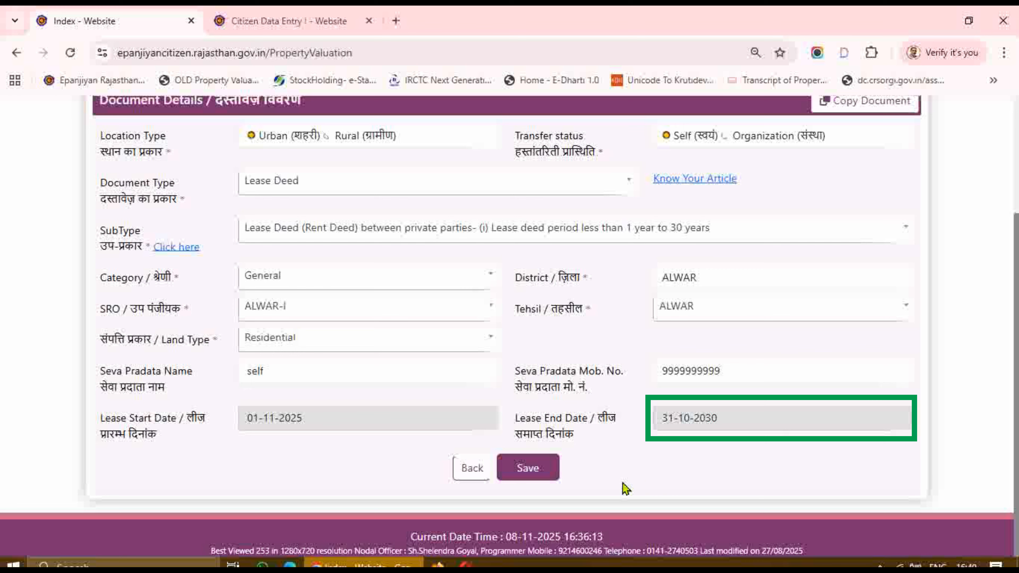
pyautogui.click(539, 471)
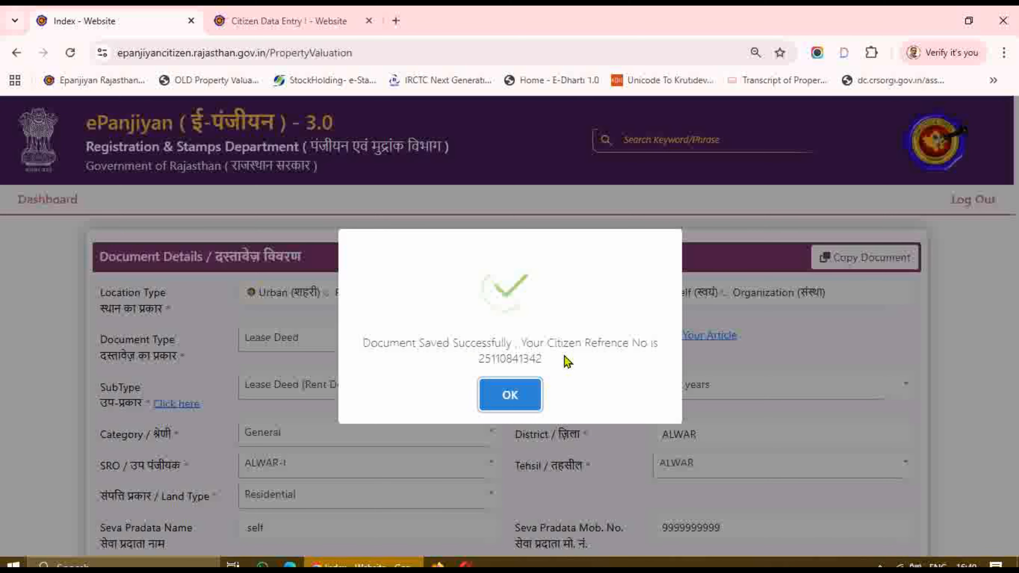
pyautogui.click(517, 397)
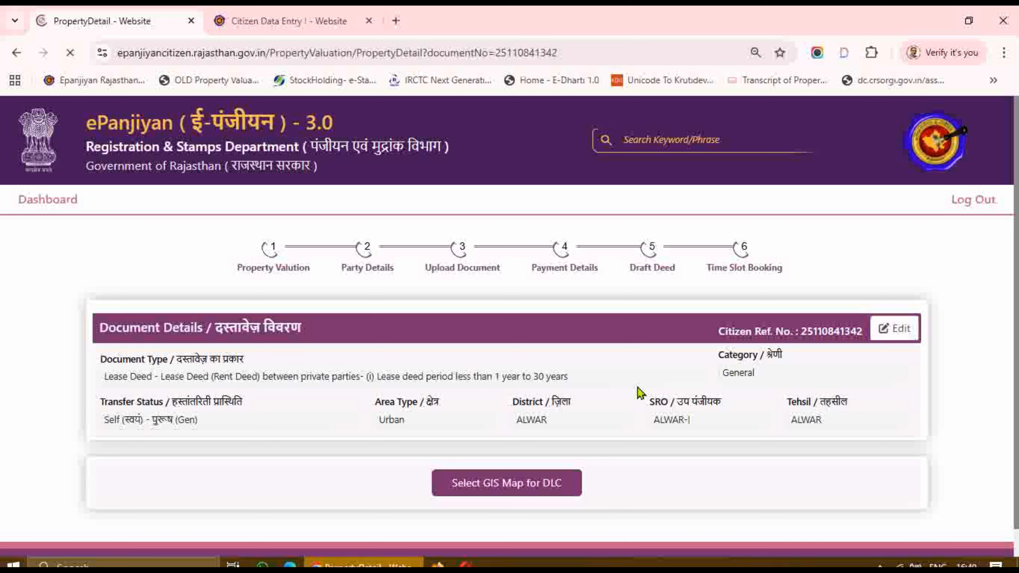
# Open the GIS map for DLC and set its advanced search to district ALWAR and SR name ALWAR-I
pyautogui.scroll(-1, 566, 425)
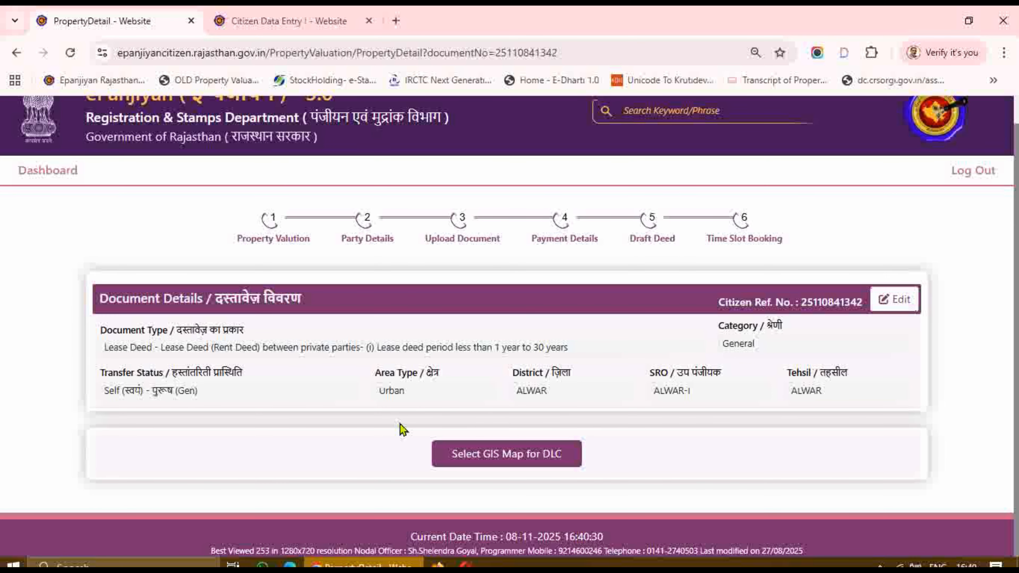
pyautogui.click(564, 454)
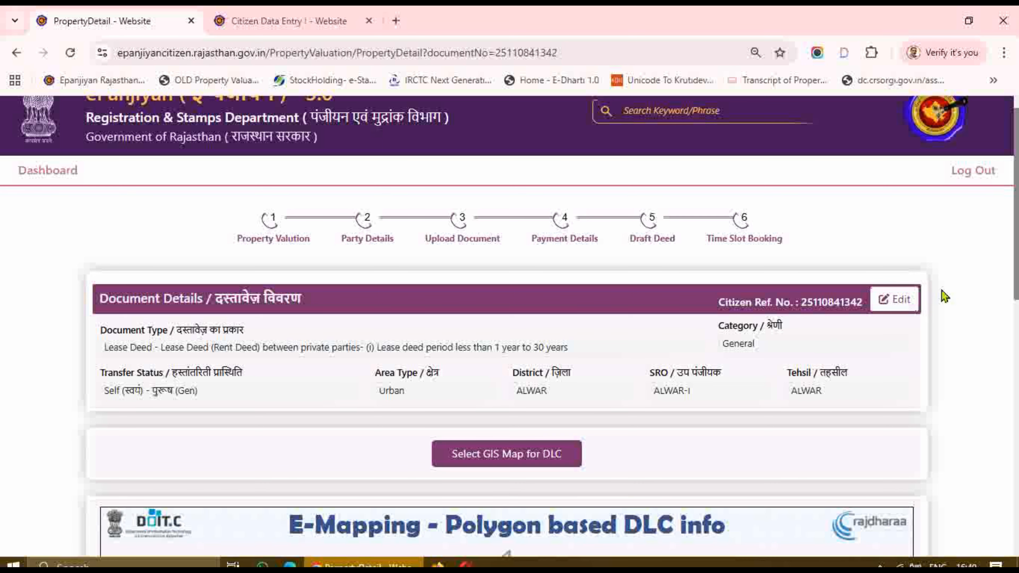
pyautogui.scroll(-5, 947, 293)
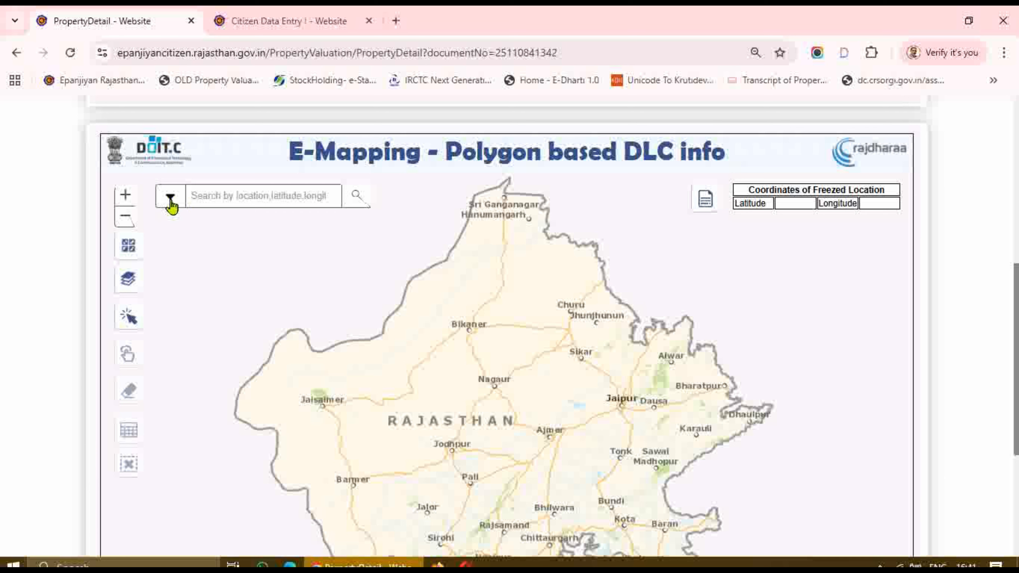
pyautogui.click(180, 197)
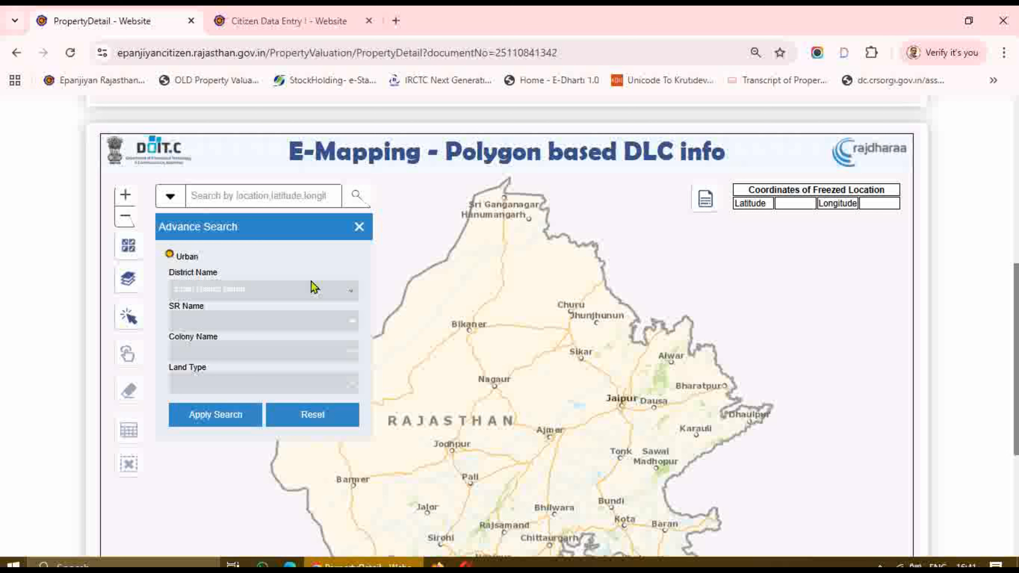
pyautogui.click(258, 295)
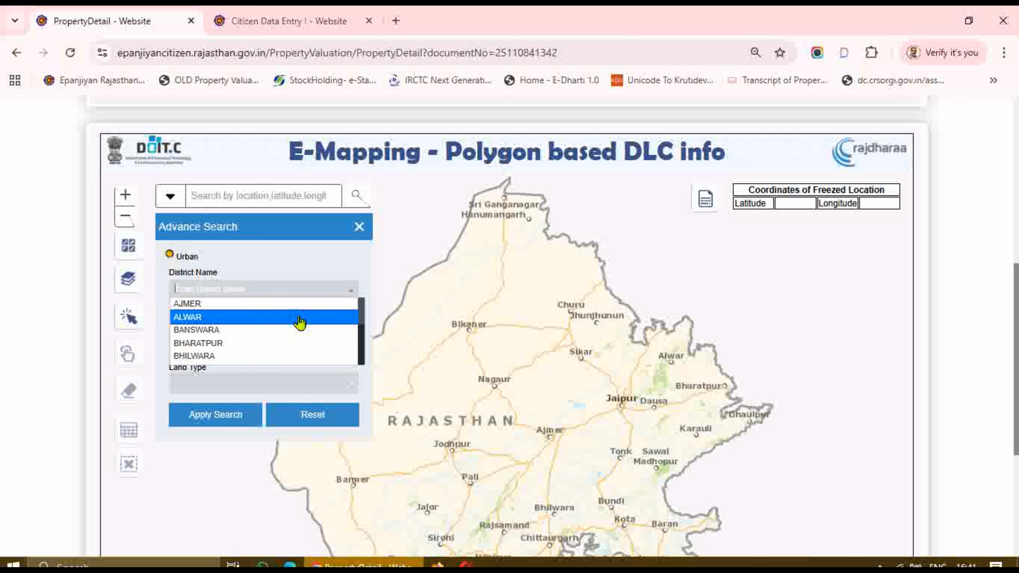
pyautogui.click(305, 317)
pyautogui.click(324, 330)
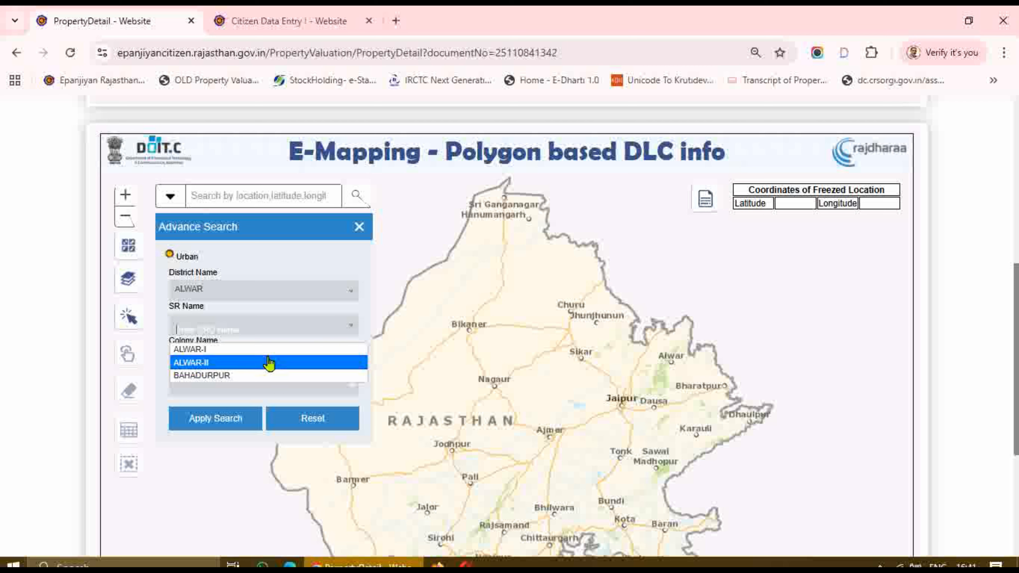
pyautogui.click(276, 350)
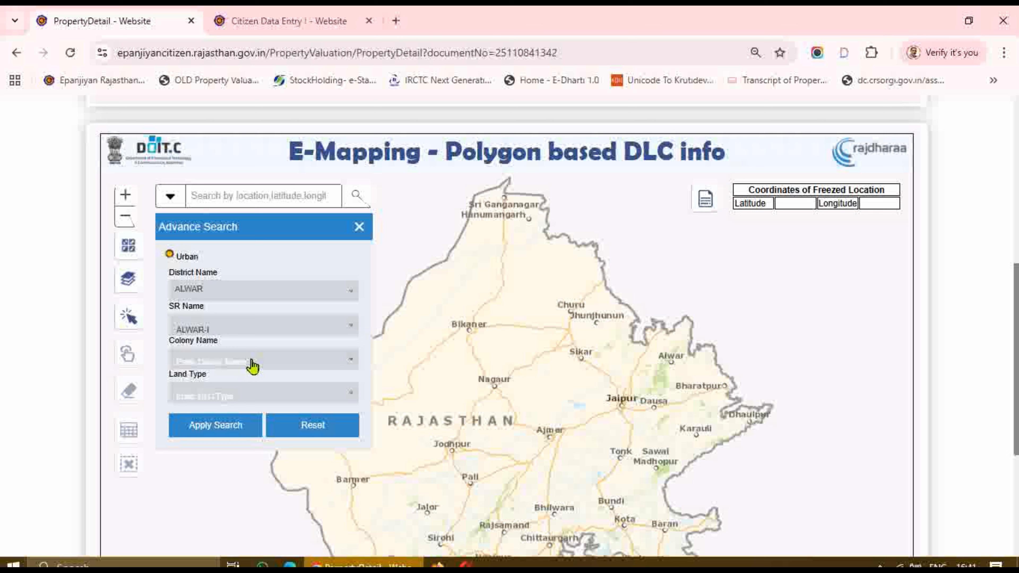
# Search the map for colony S.W.B. Kala Kuwa Housing Board with land type Residential, and close the search form
pyautogui.click(282, 362)
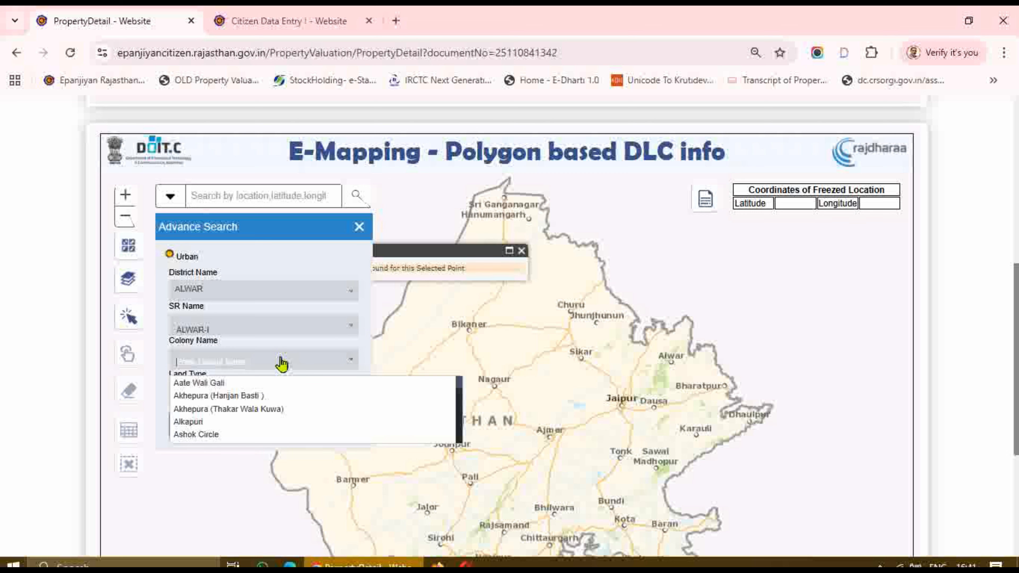
pyautogui.write('s.')
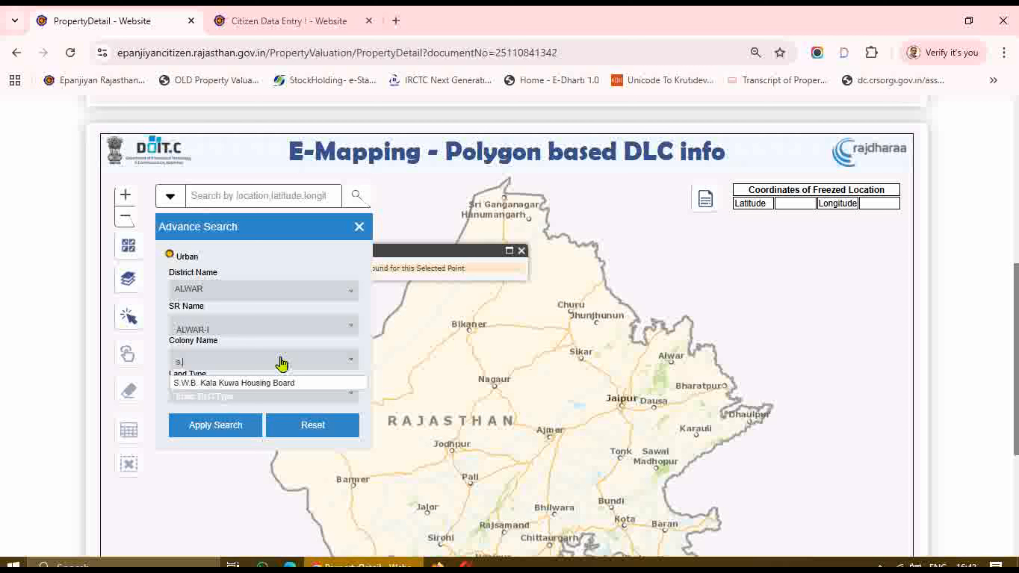
pyautogui.click(275, 384)
pyautogui.click(269, 397)
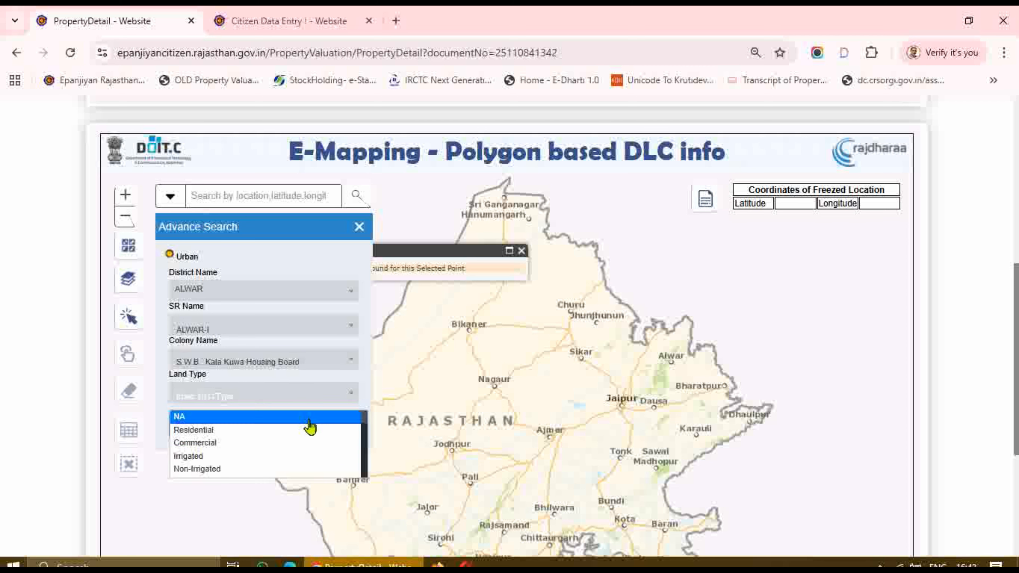
pyautogui.click(210, 431)
pyautogui.click(215, 431)
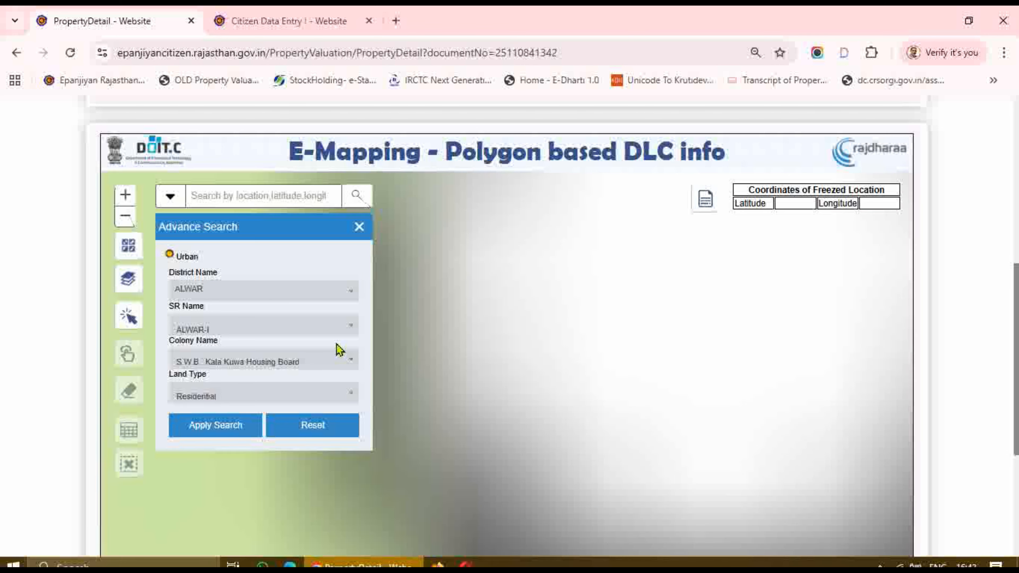
pyautogui.click(359, 227)
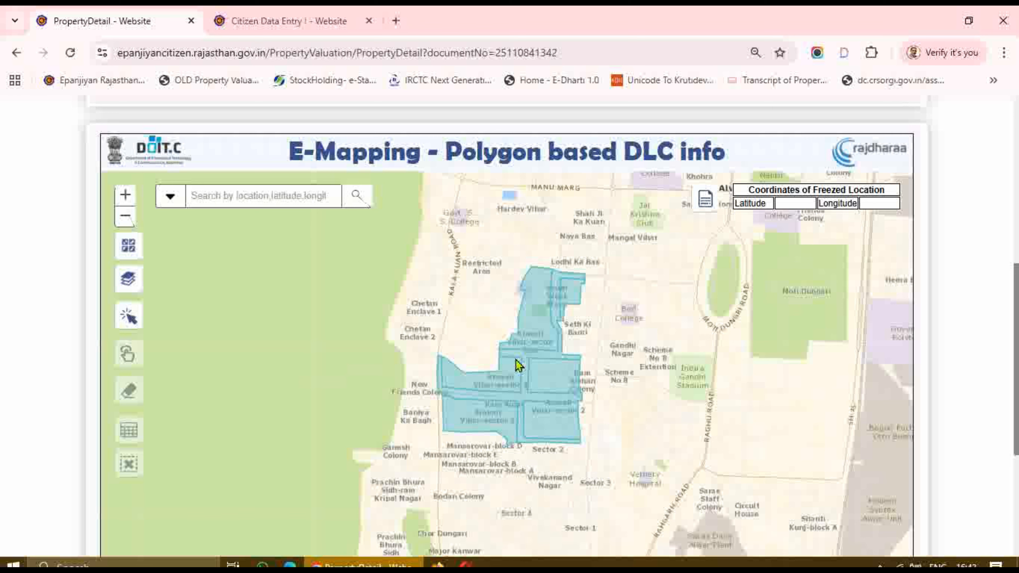
# Pick a point near the northern edge of the highlighted colony area on the map and submit the location
pyautogui.scroll(3, 531, 357)
pyautogui.scroll(-1, 535, 349)
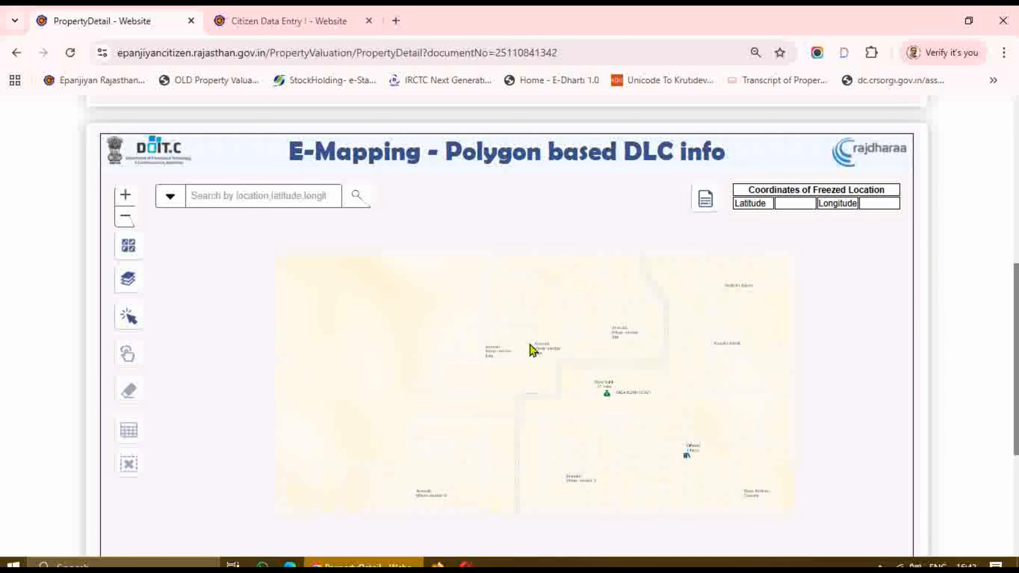
pyautogui.moveTo(569, 317); pyautogui.dragTo(546, 391)
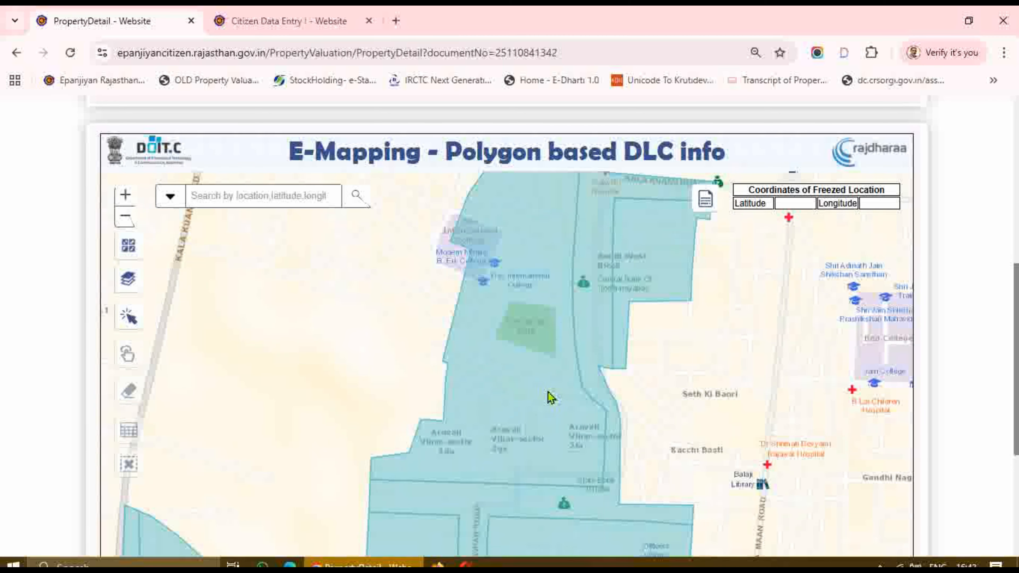
pyautogui.moveTo(540, 312); pyautogui.dragTo(535, 324)
pyautogui.click(512, 277)
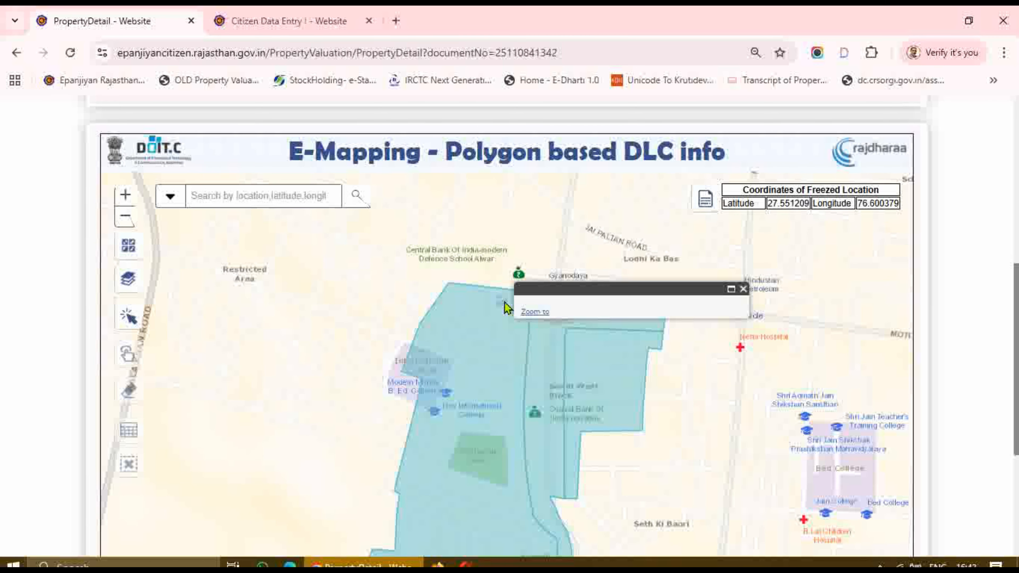
pyautogui.scroll(-1, 693, 320)
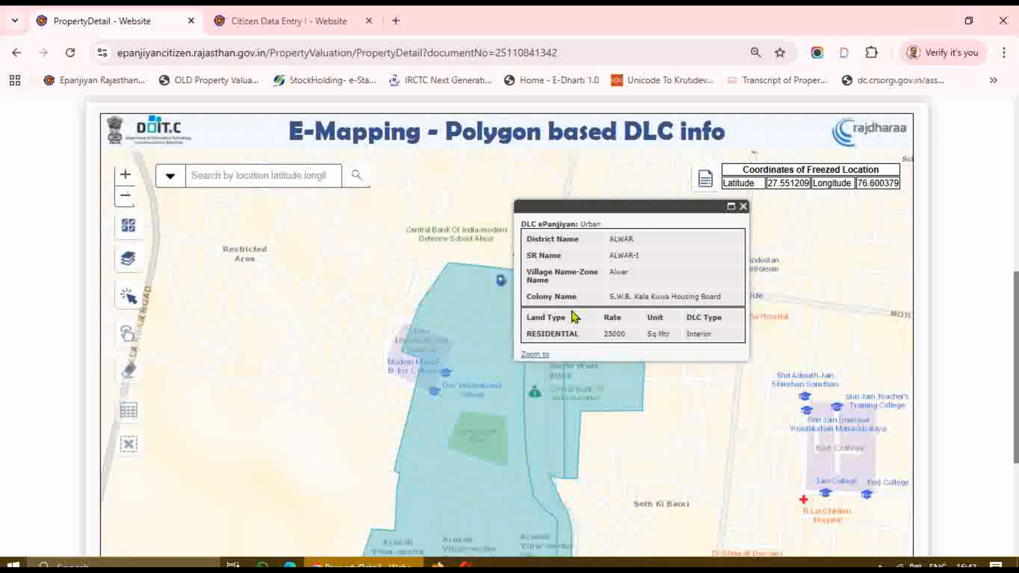
pyautogui.scroll(-5, 609, 346)
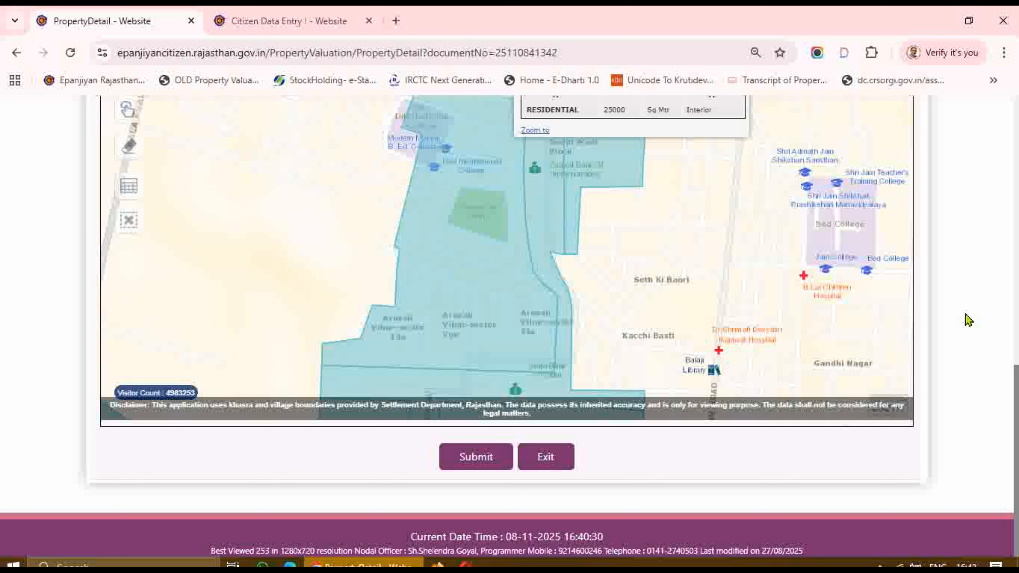
pyautogui.click(482, 464)
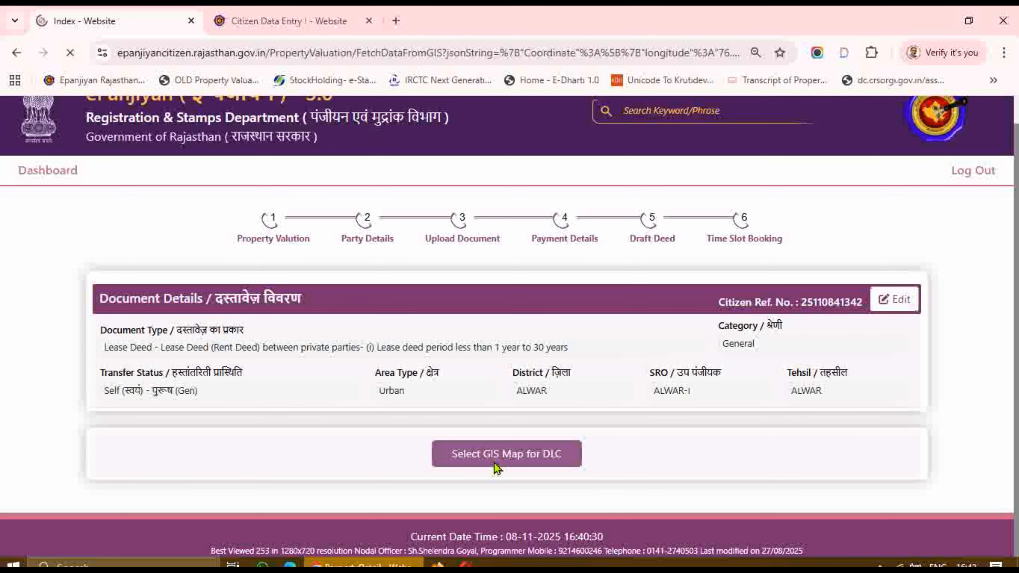
# Set the property type to HOUSE in the DLC address
pyautogui.scroll(-3, 994, 381)
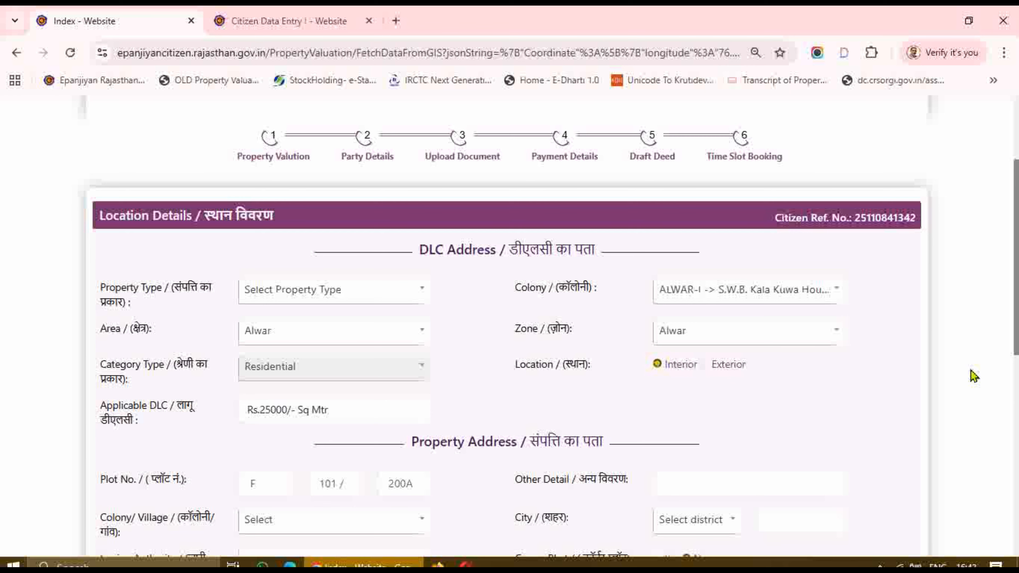
pyautogui.scroll(-5, 973, 375)
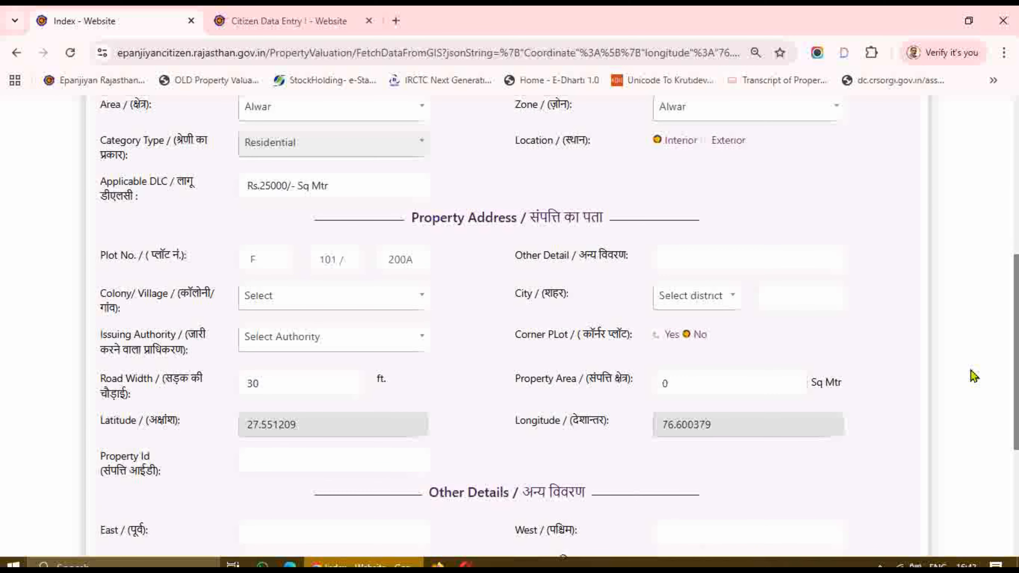
pyautogui.scroll(5, 972, 373)
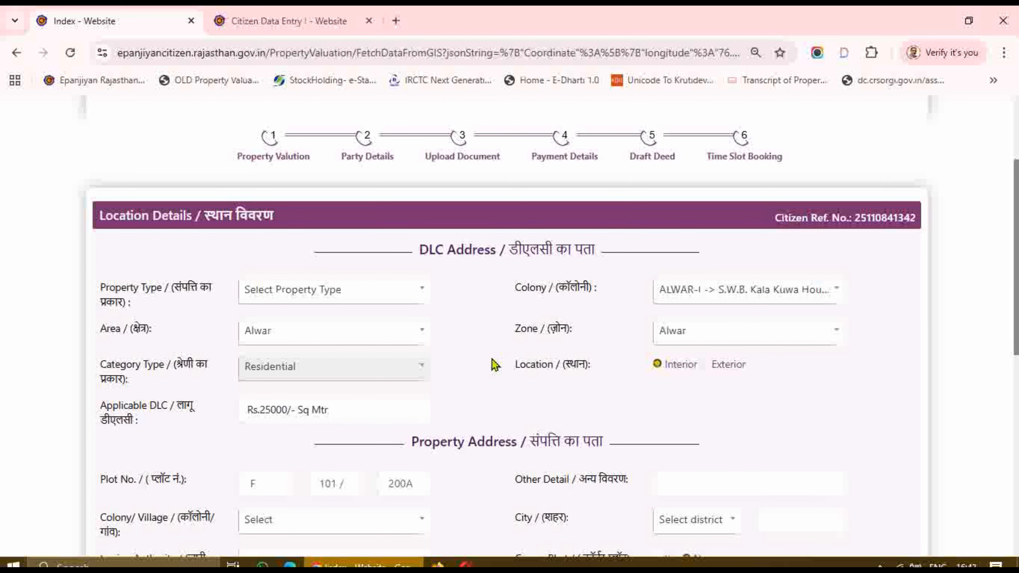
pyautogui.click(408, 297)
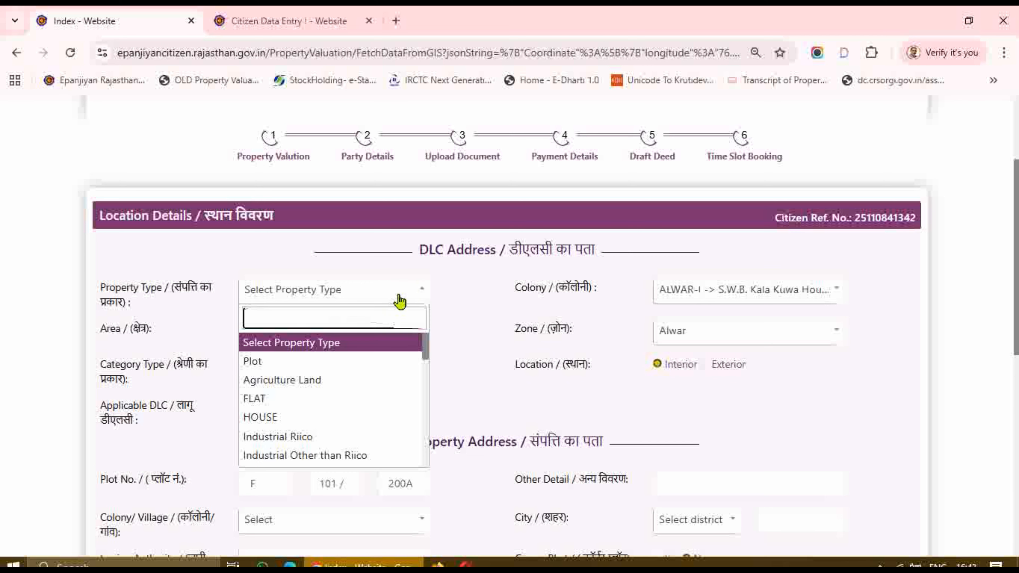
pyautogui.click(350, 261)
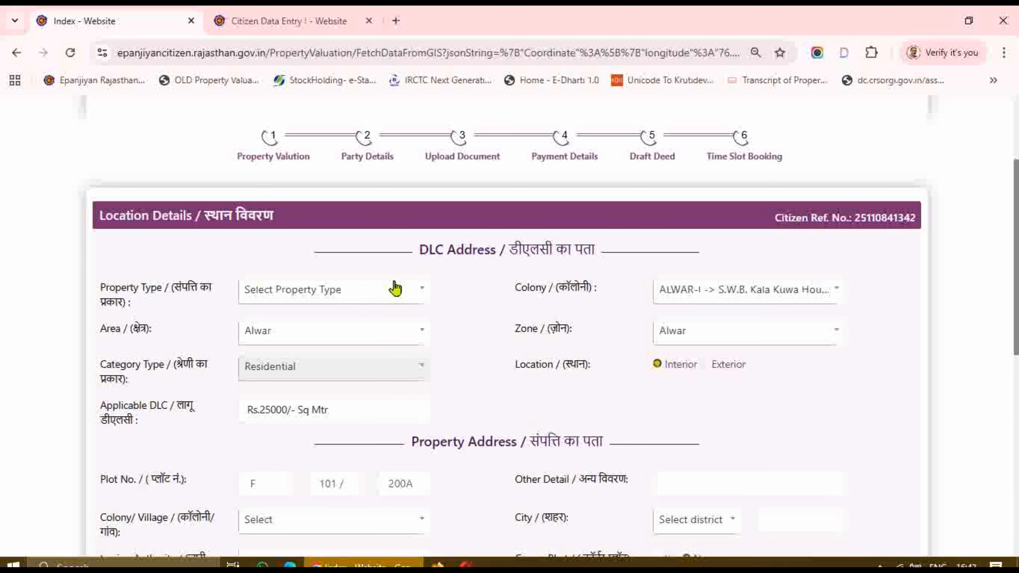
pyautogui.click(421, 300)
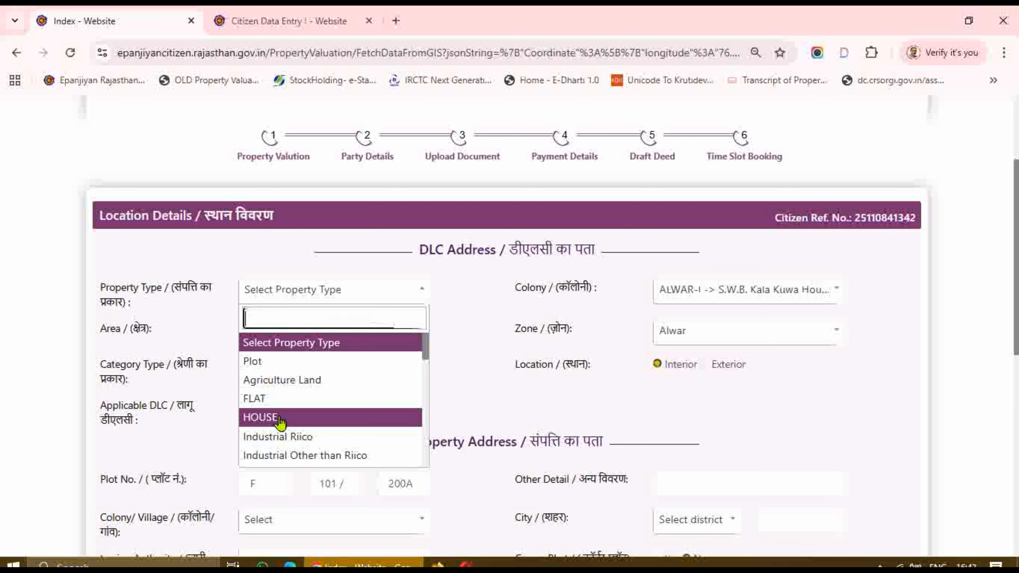
pyautogui.click(261, 418)
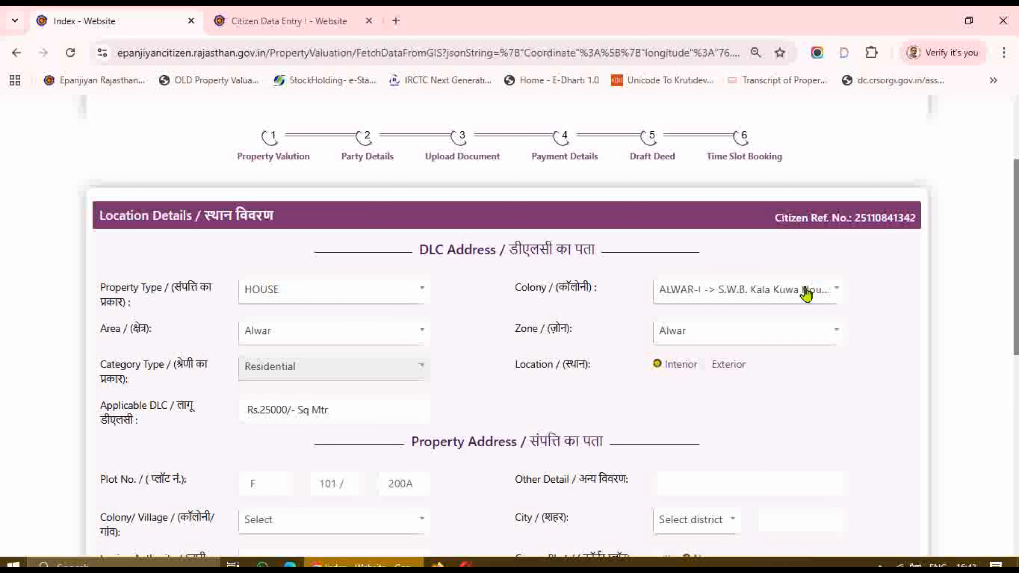
# Enter 00 as the plot number and "s.w.b alwar" as the other detail of the property address
pyautogui.scroll(-3, 282, 353)
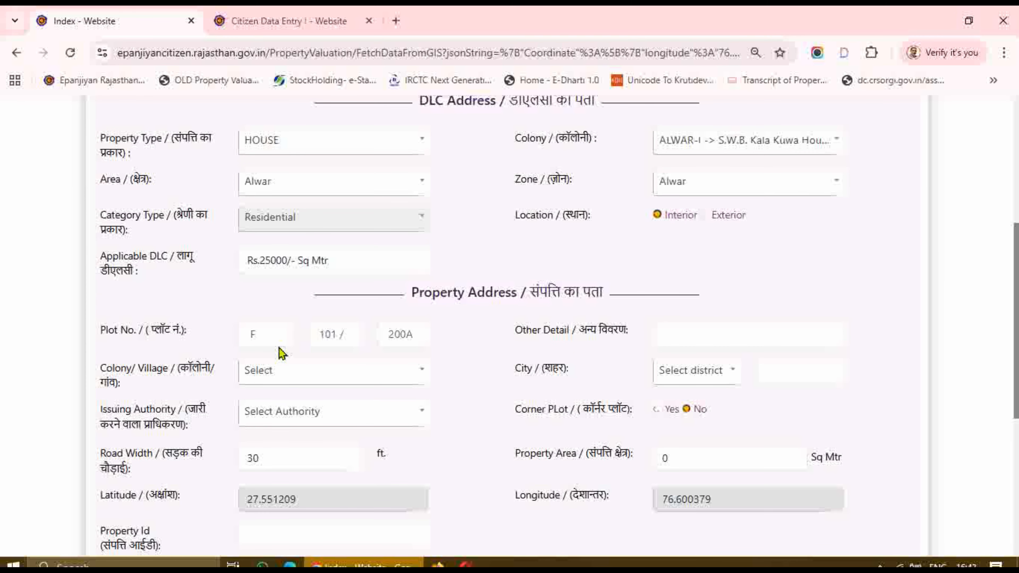
pyautogui.click(268, 334)
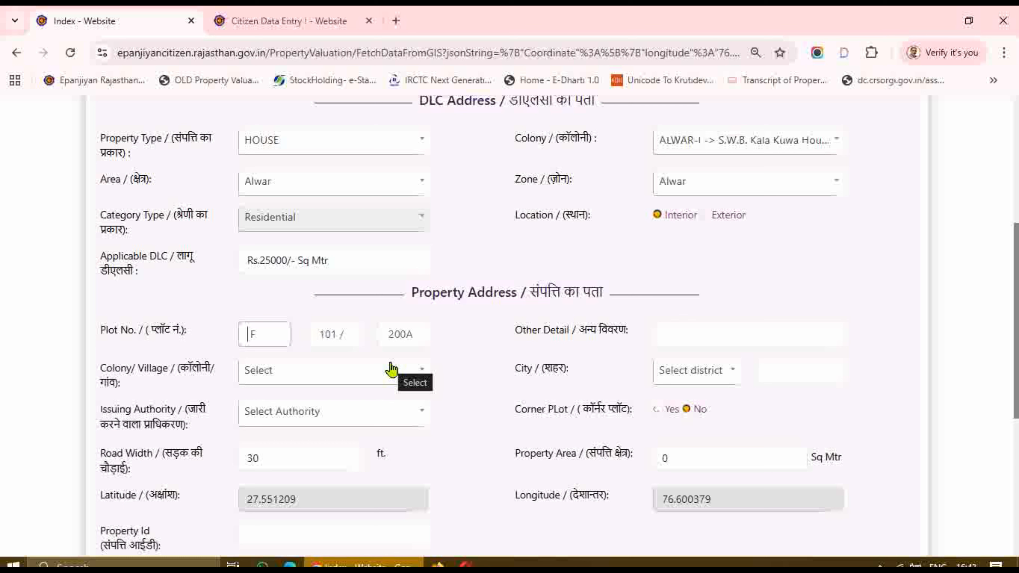
pyautogui.write('00')
pyautogui.press('Tab')
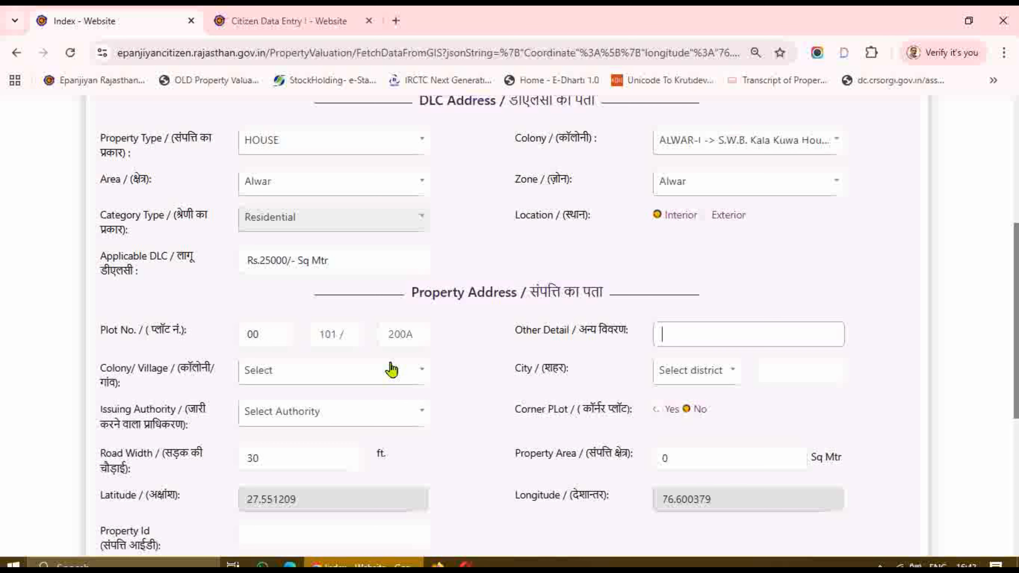
pyautogui.write('s.w.b alwar')
# Set the property address's colony/village to Alwar -> S.W.B. Kala Kuwa Housing Board
pyautogui.click(405, 376)
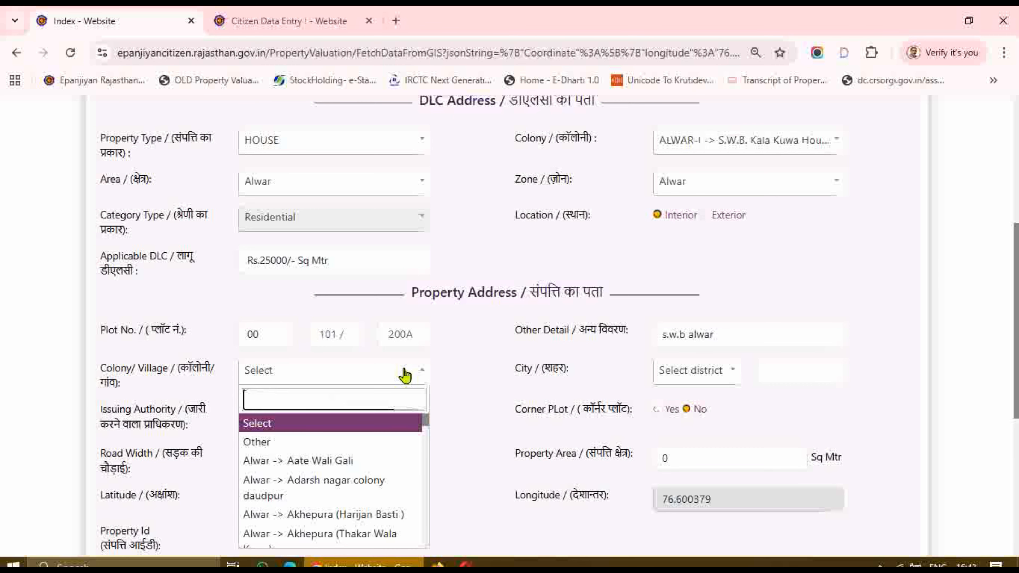
pyautogui.write('s.w.b')
pyautogui.click(355, 428)
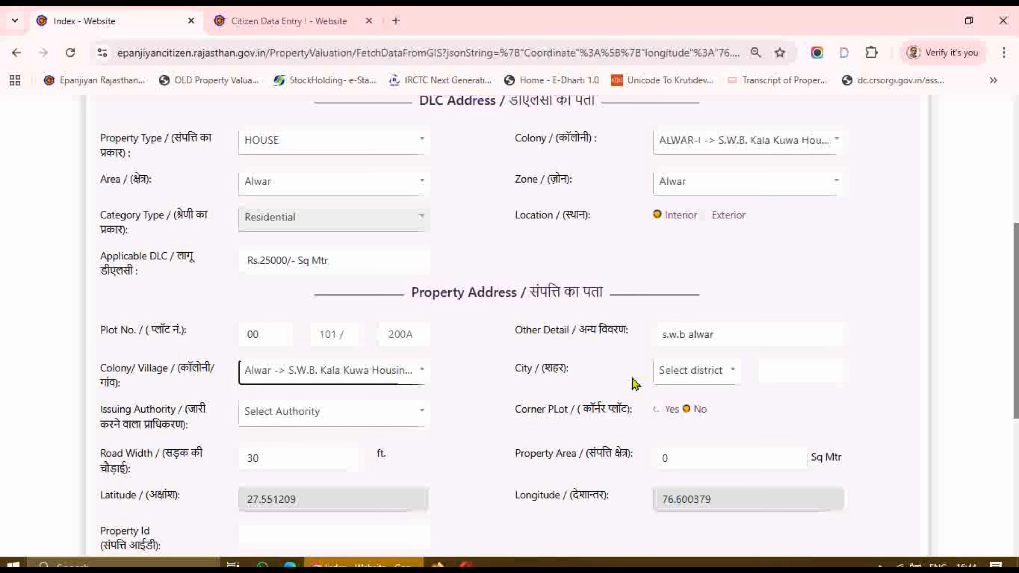
# Set the property address's city to Alwar in the ALWAR district
pyautogui.click(723, 376)
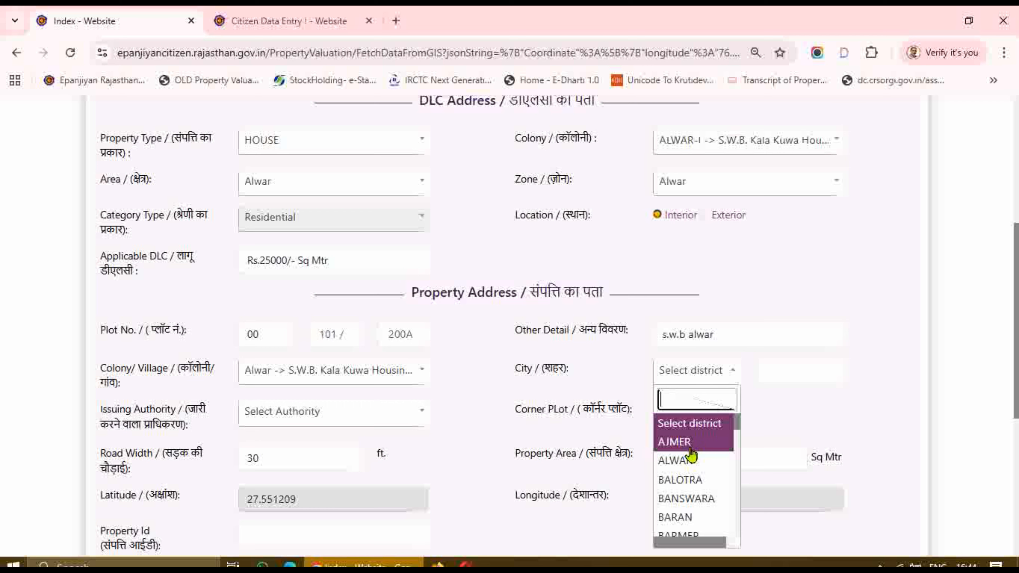
pyautogui.click(686, 461)
pyautogui.click(787, 373)
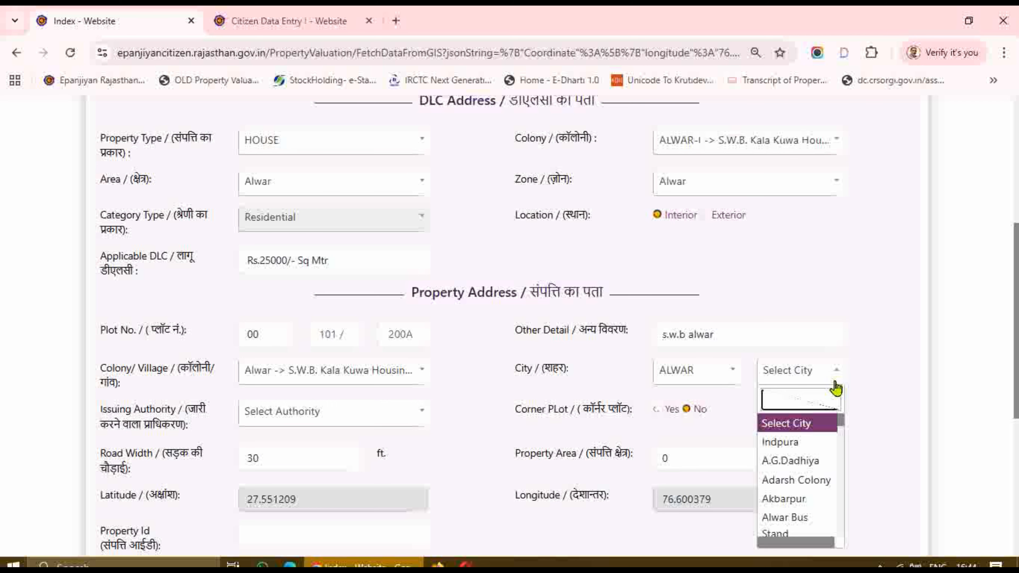
pyautogui.write('al')
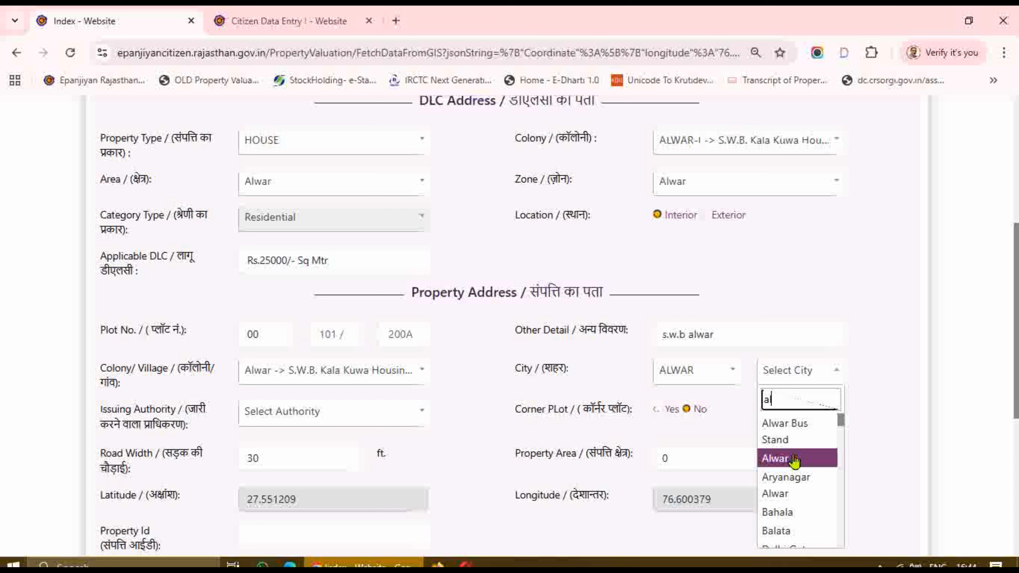
pyautogui.click(794, 460)
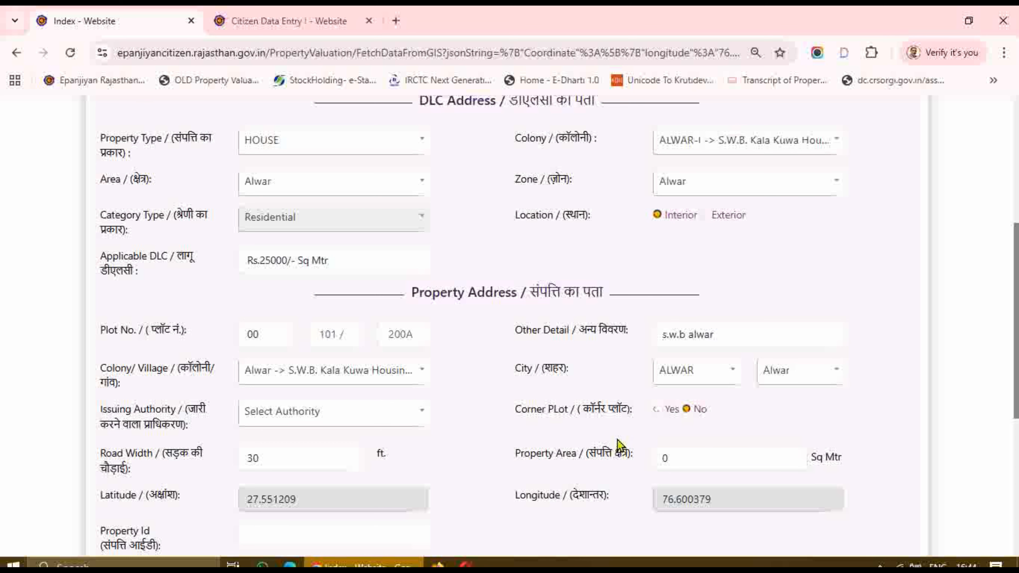
# Set the property address's issuing authority to Housig Board and the property area to 100 Sq Mtr
pyautogui.click(387, 419)
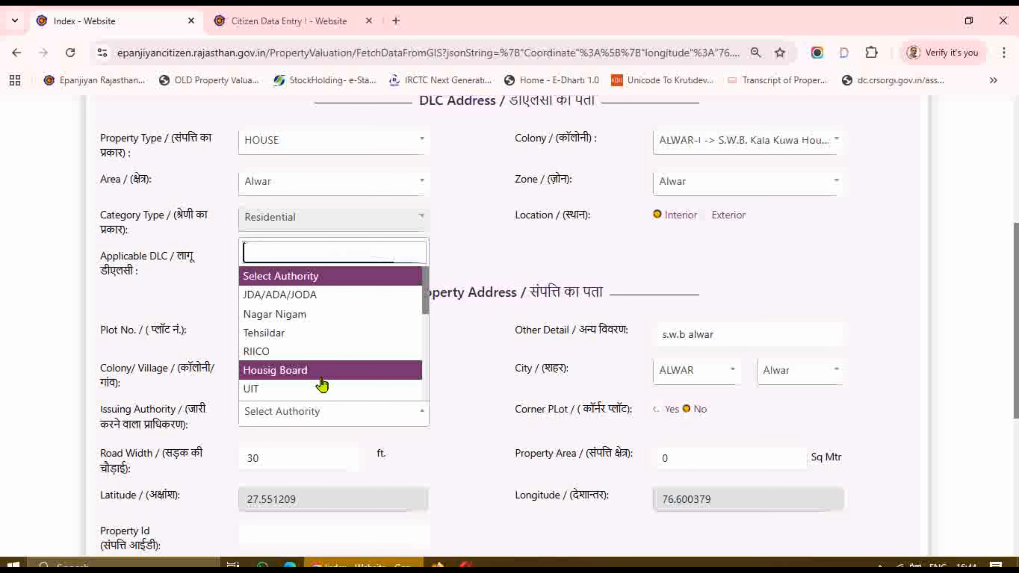
pyautogui.click(278, 374)
pyautogui.scroll(-2, 400, 417)
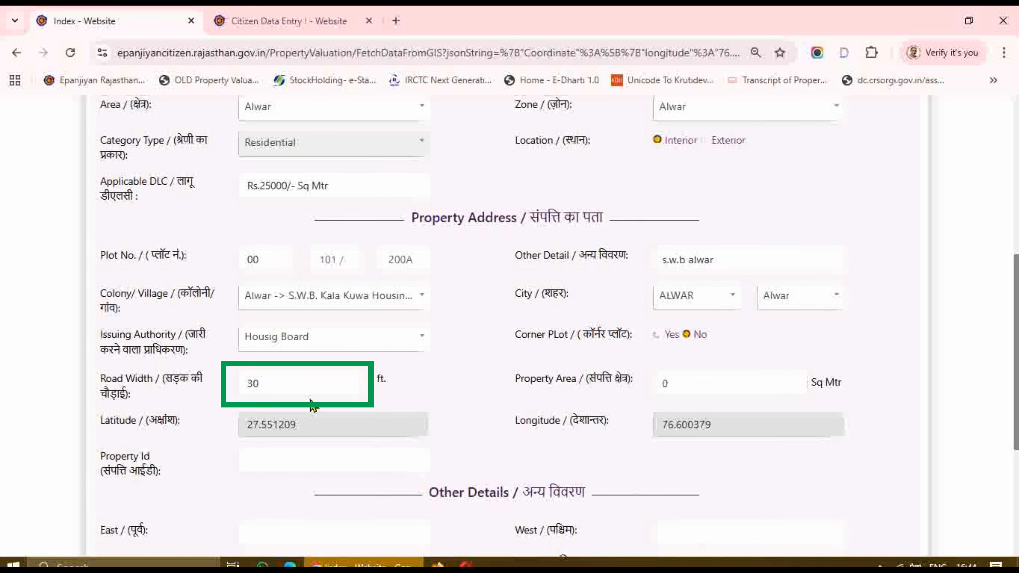
pyautogui.click(276, 385)
pyautogui.click(689, 380)
pyautogui.press('BackSpace')
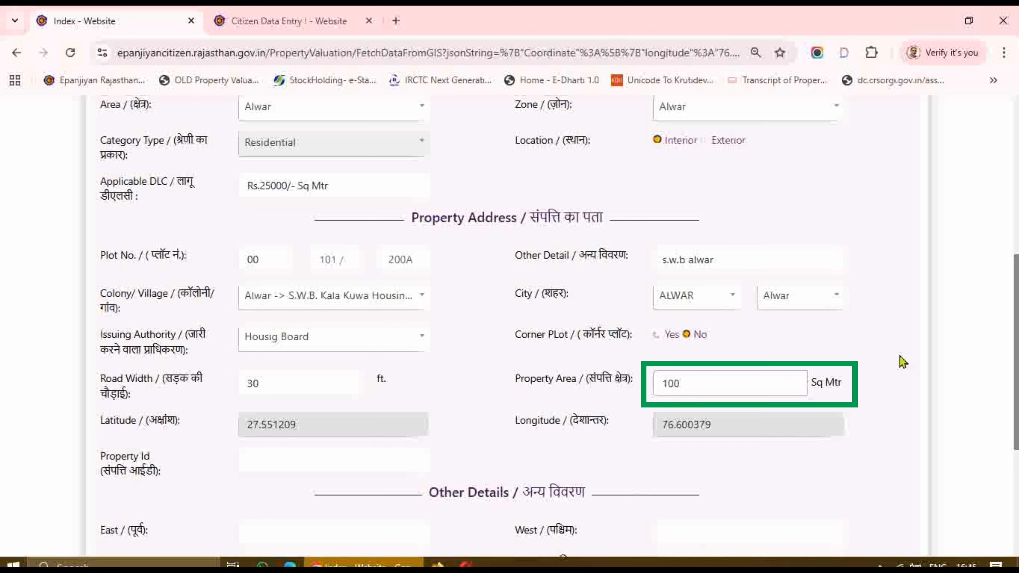
pyautogui.press('Tab')
pyautogui.press('Tab')
# Leave the property ID and boundary details blank and save the property's location details
pyautogui.scroll(-3, 903, 361)
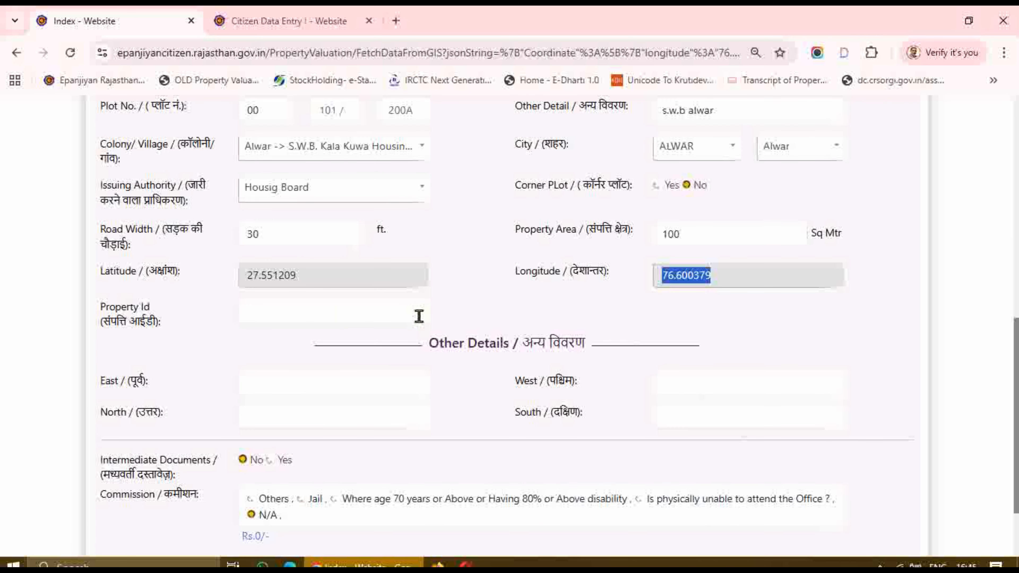
pyautogui.click(287, 306)
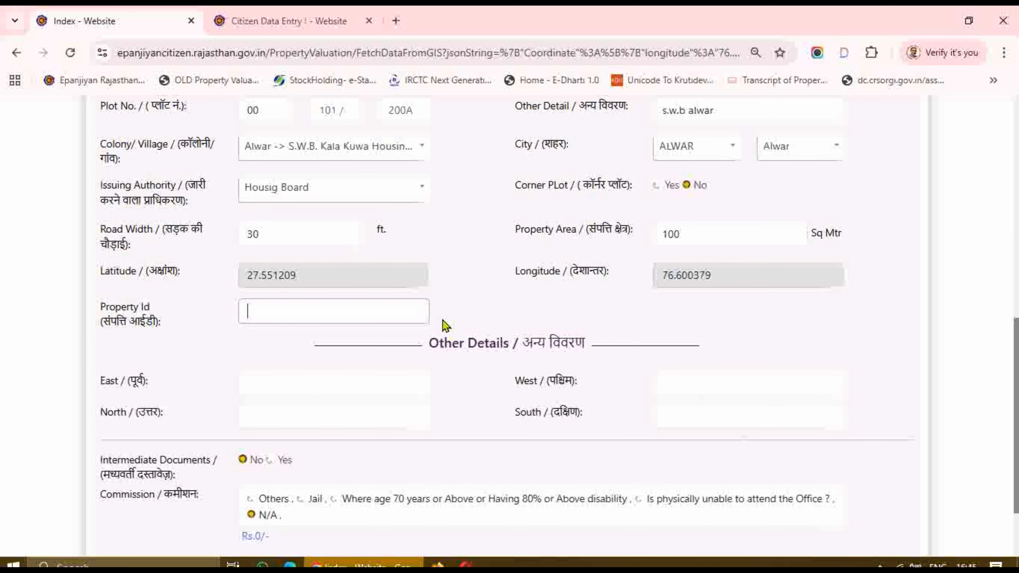
pyautogui.scroll(-2, 498, 342)
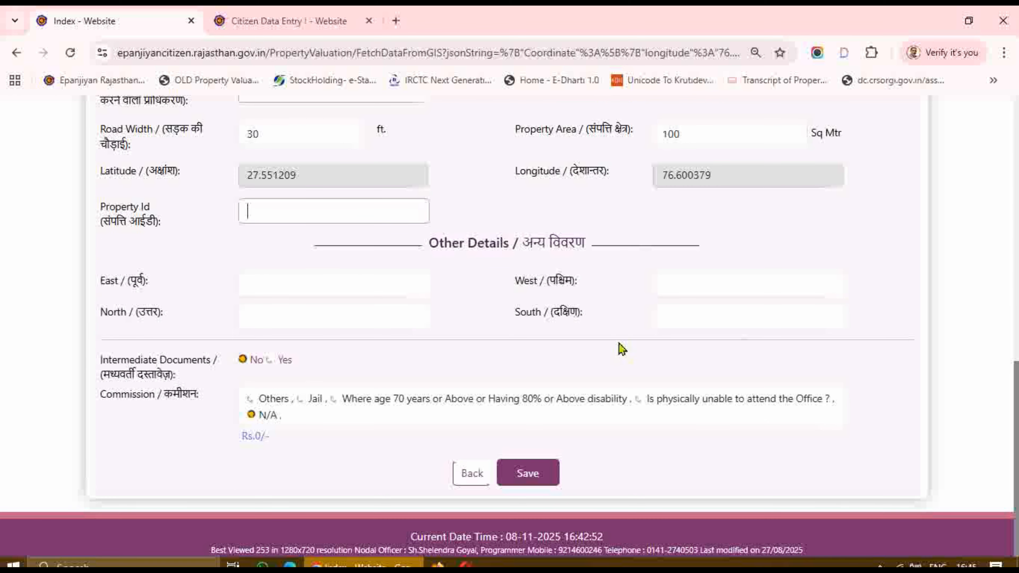
pyautogui.click(536, 479)
pyautogui.click(477, 396)
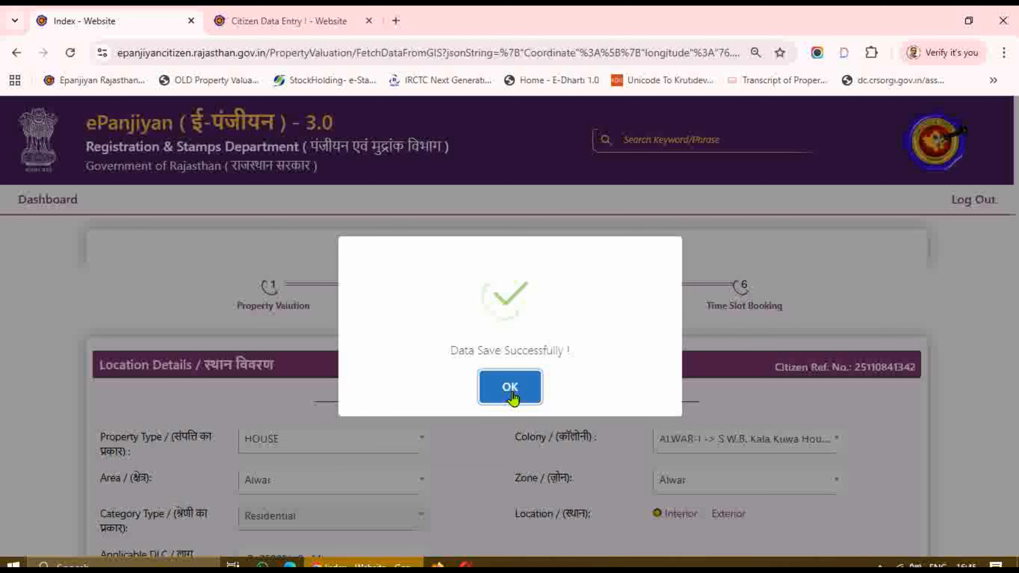
pyautogui.click(514, 388)
# Declare the property as not mortgaged and not under acquisition in the mortgage/stay details, and save them
pyautogui.scroll(-4, 518, 401)
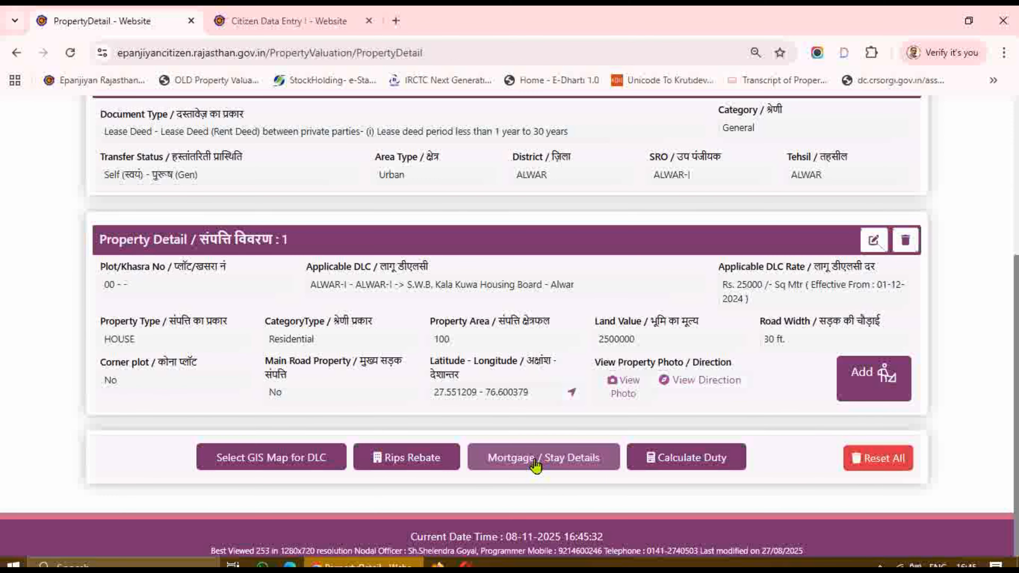
pyautogui.click(540, 458)
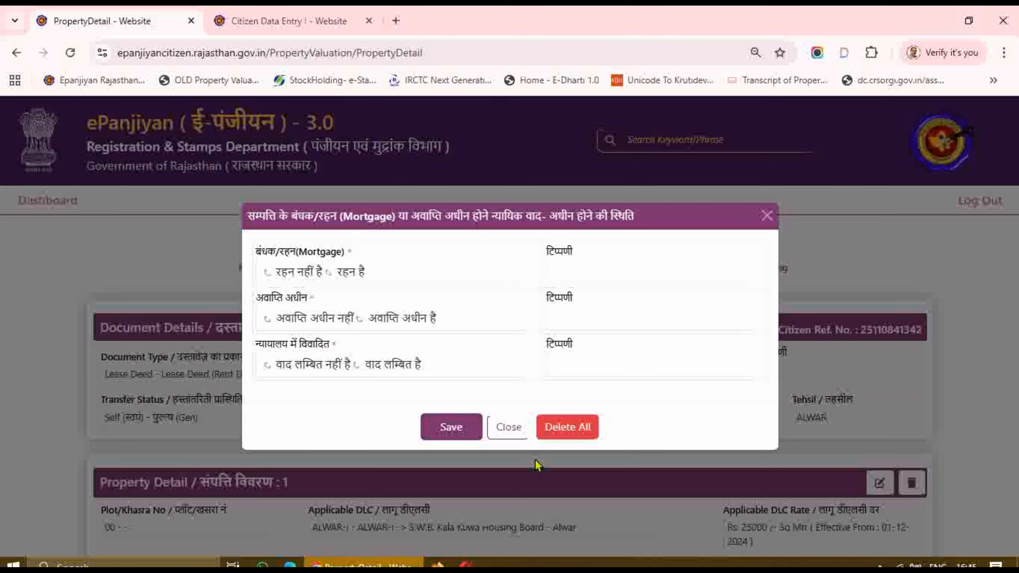
pyautogui.click(269, 272)
pyautogui.click(268, 317)
pyautogui.click(448, 426)
pyautogui.click(506, 391)
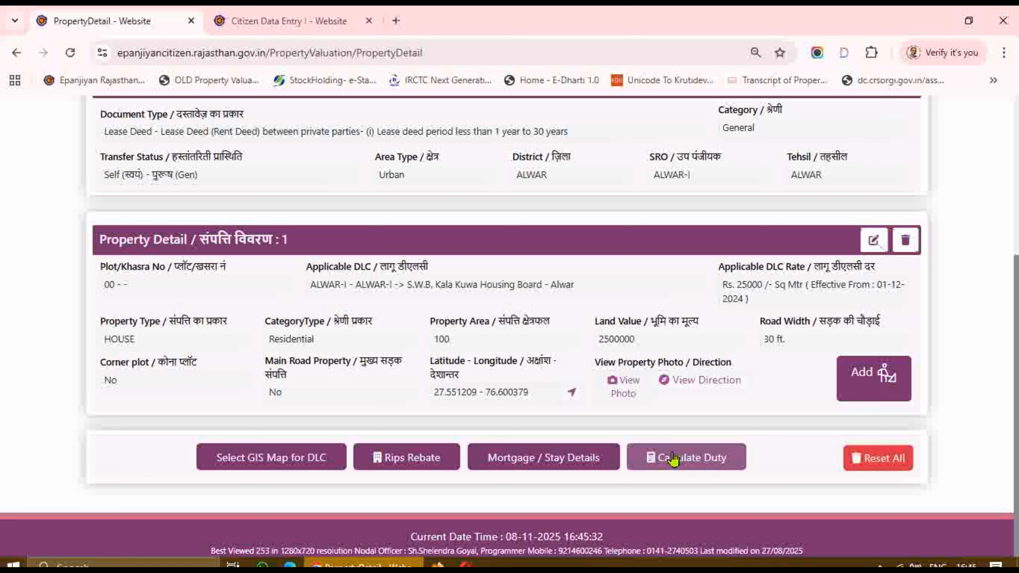
# Calculate and save the stamp duty with execution date 08-11-2025 and face value 0
pyautogui.click(701, 464)
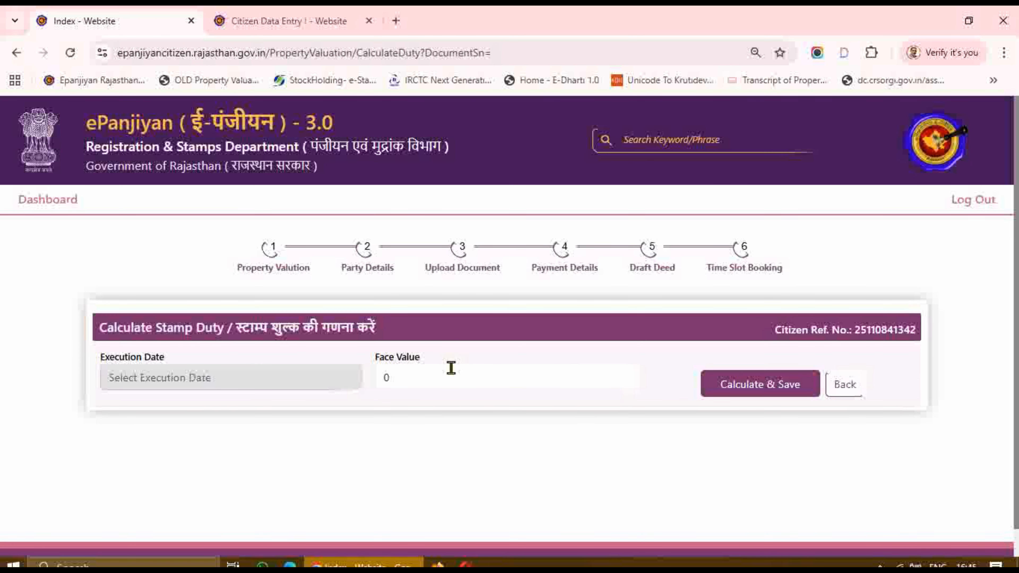
pyautogui.click(279, 379)
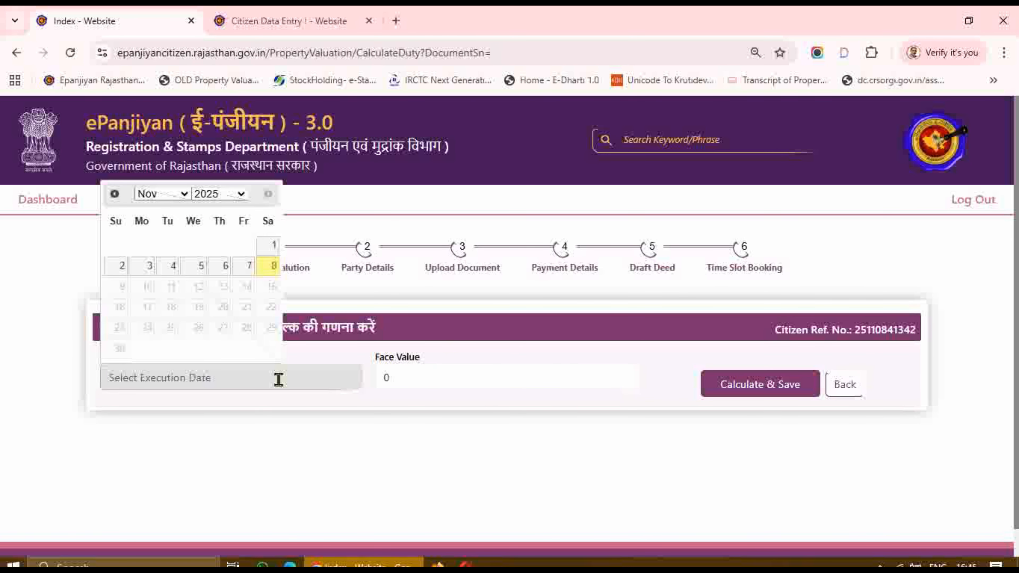
pyautogui.click(273, 266)
pyautogui.click(448, 386)
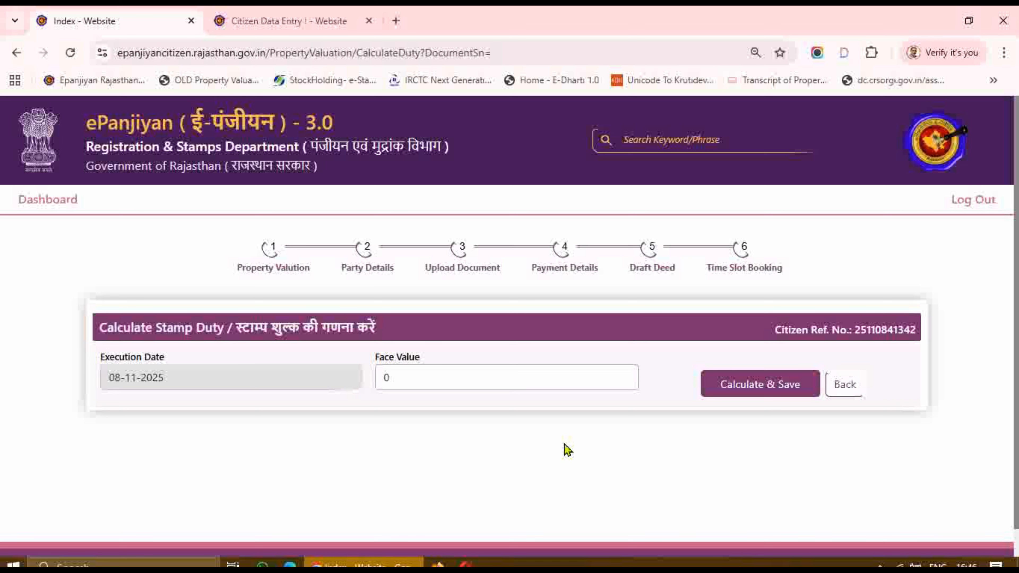
pyautogui.click(757, 386)
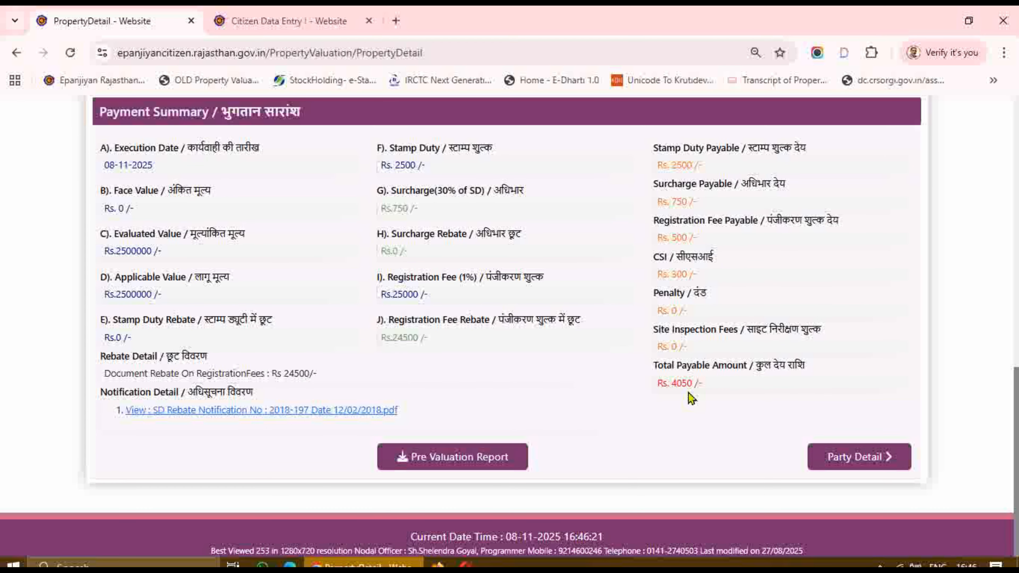
# Review the property and fee details in the Pre Valuation Report, and close the report
pyautogui.click(484, 465)
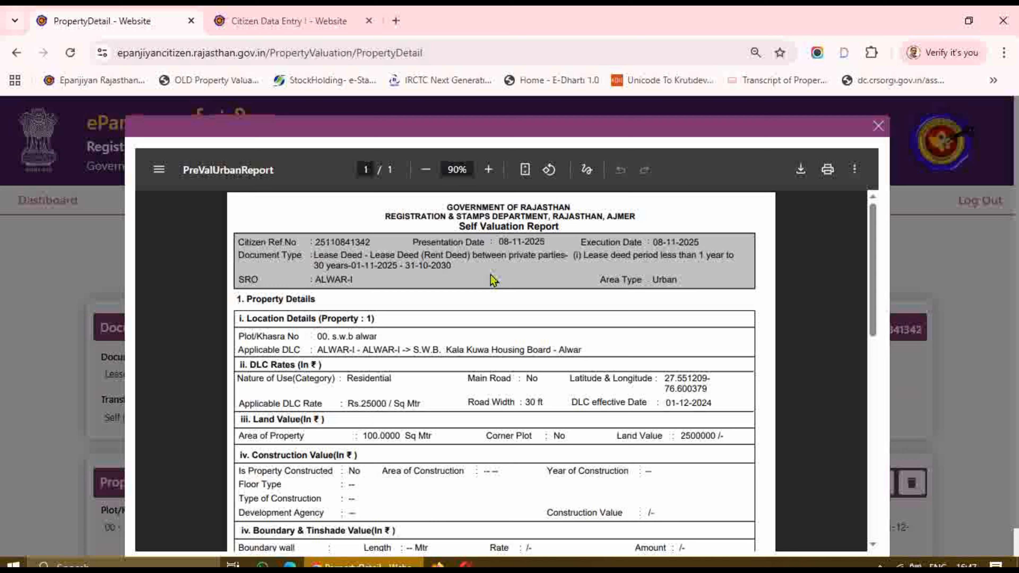
pyautogui.scroll(-10, 493, 279)
pyautogui.scroll(2, 503, 303)
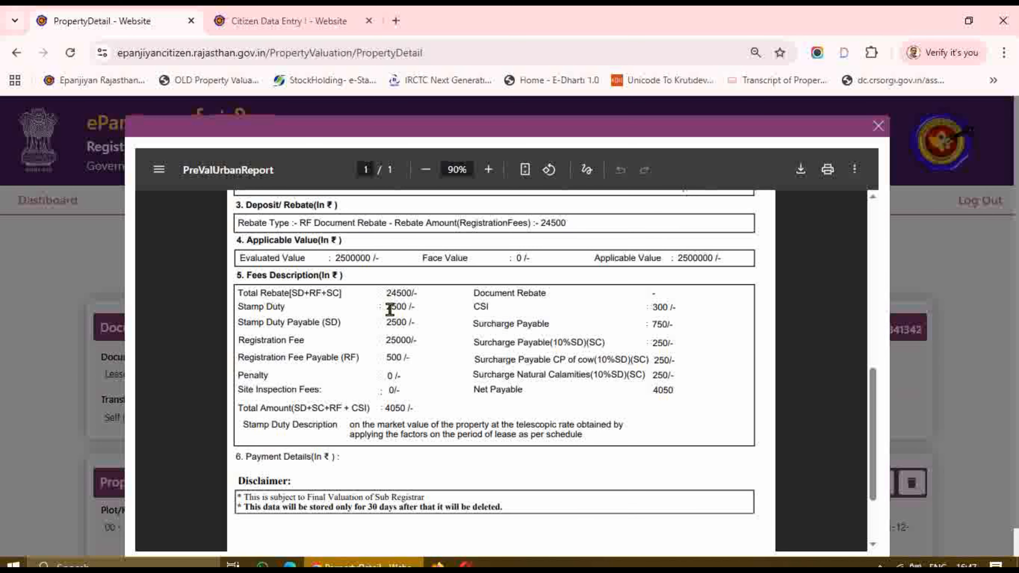
pyautogui.scroll(-2, 610, 369)
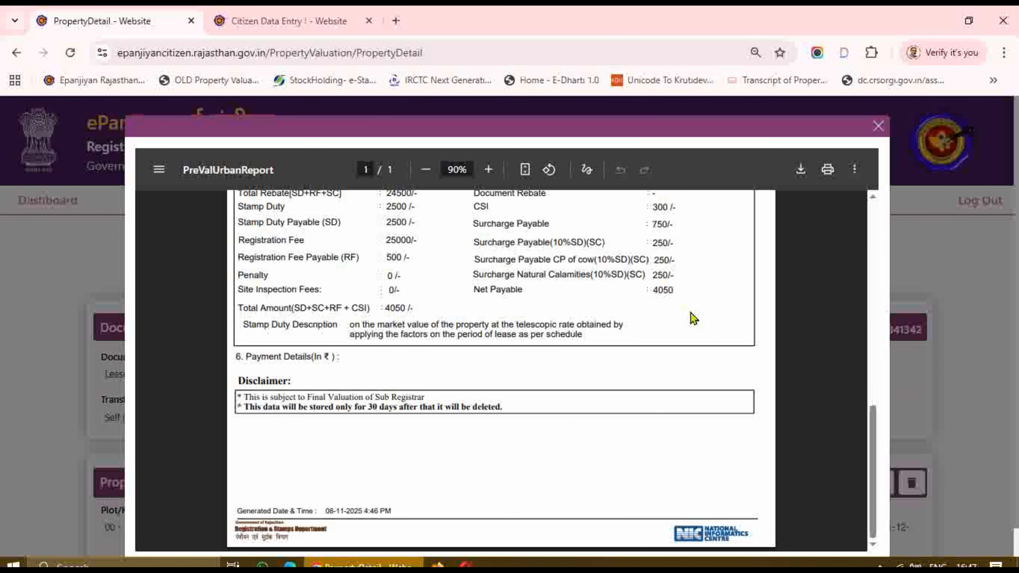
pyautogui.click(878, 126)
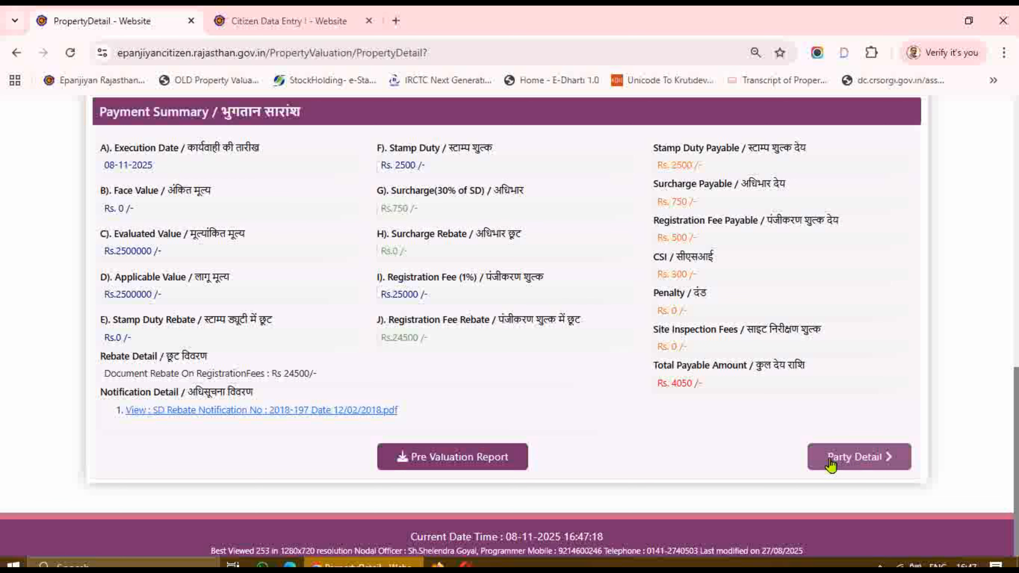
# Proceed from the payment summary to the deed's party details
pyautogui.click(869, 461)
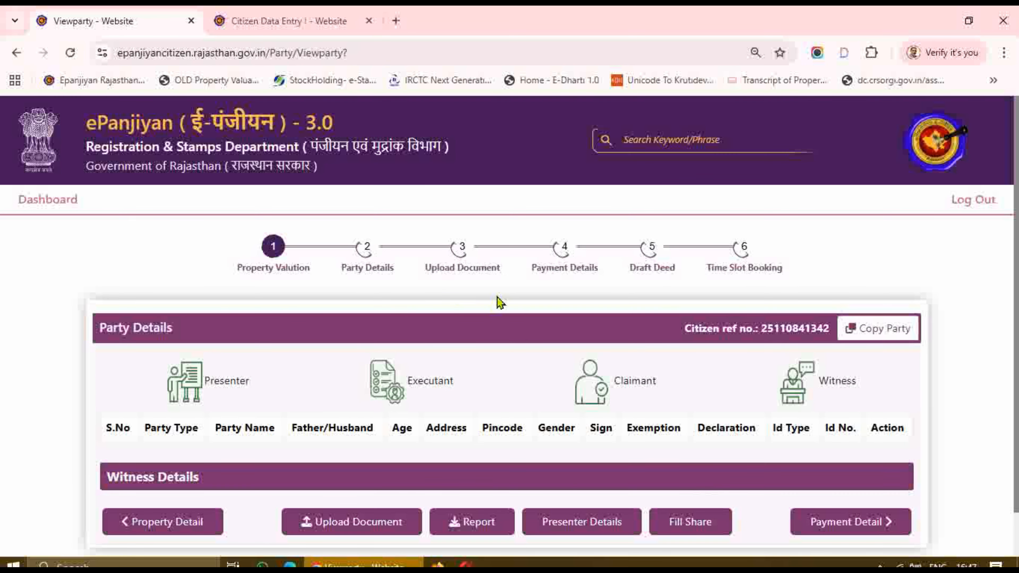
pyautogui.scroll(-1, 499, 303)
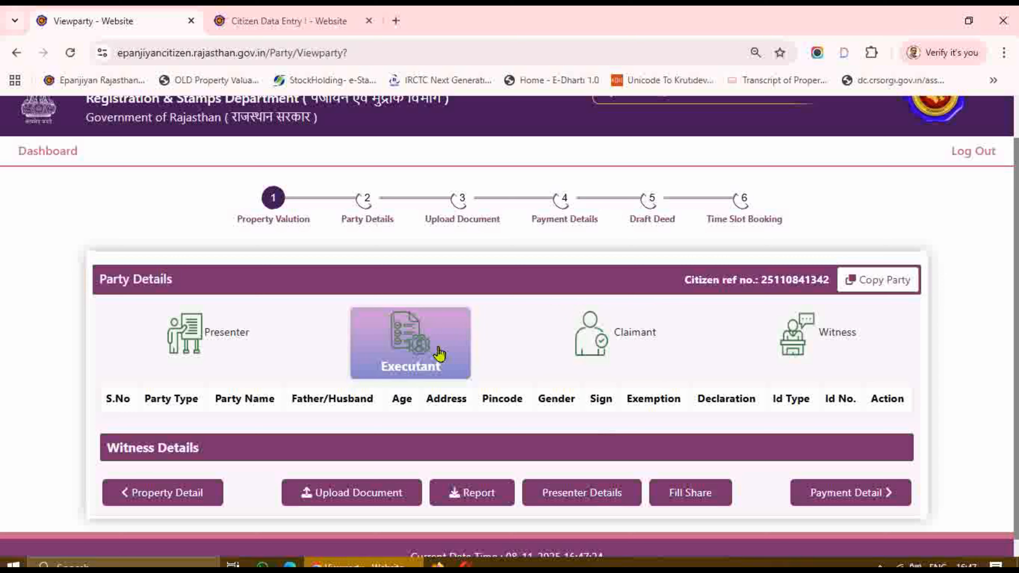